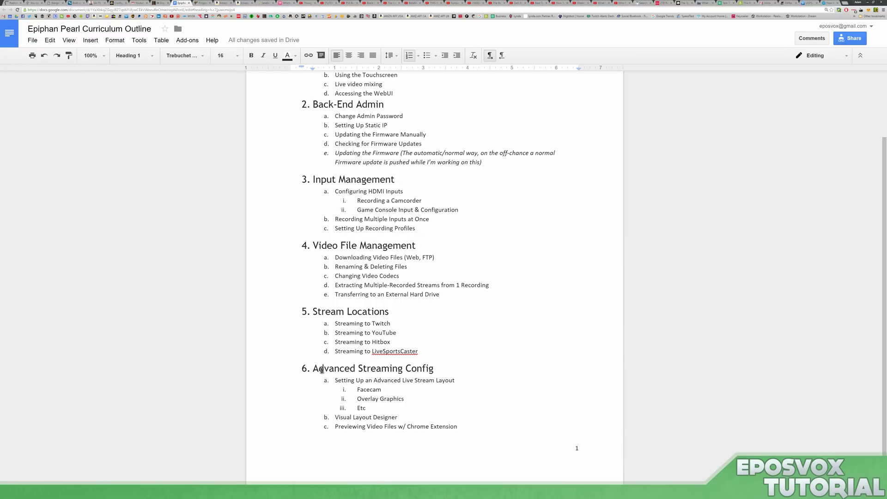
Review the Advanced Streaming Config notes, marking the Facecam and Overlay Graphics items.
left_click_drag(313, 368, 350, 368)
left_click_drag(417, 394, 307, 375)
left_click(442, 402)
left_click(436, 391)
left_click_drag(381, 390, 384, 392)
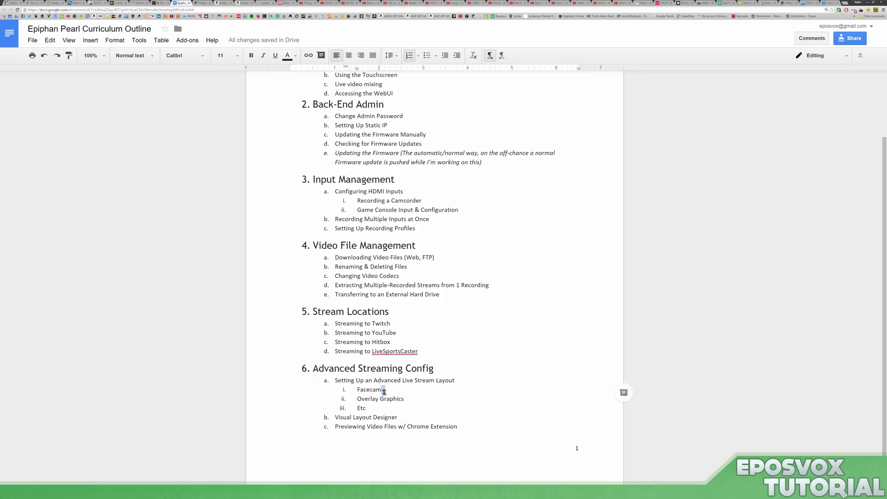
left_click(384, 392)
left_click(382, 427)
left_click(369, 398)
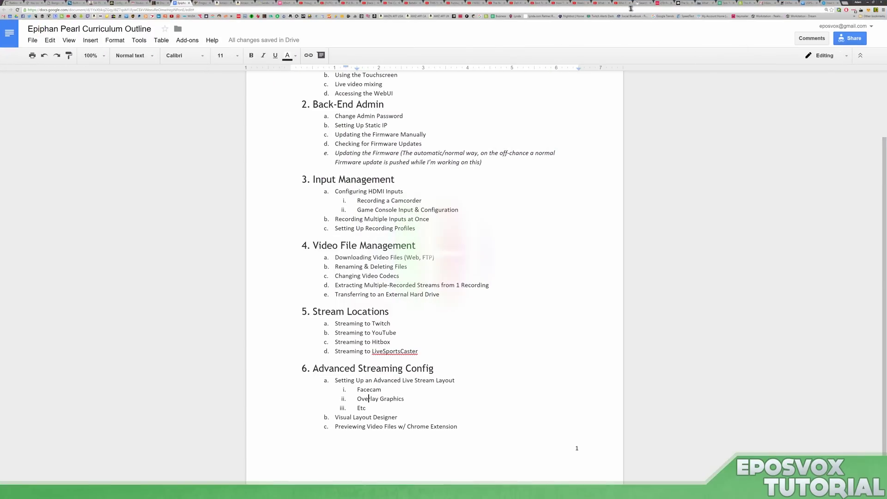
Load the Pearl web interface at 192.168.0.47 in a new tab and view the Camcorder channel.
left_click(844, 3)
type("192.168.0.7")
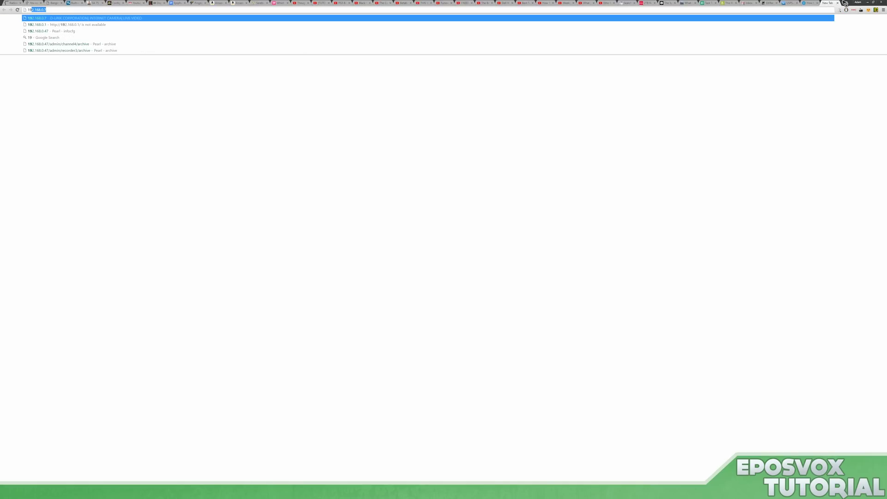
key("Down")
key("Down")
key("Return")
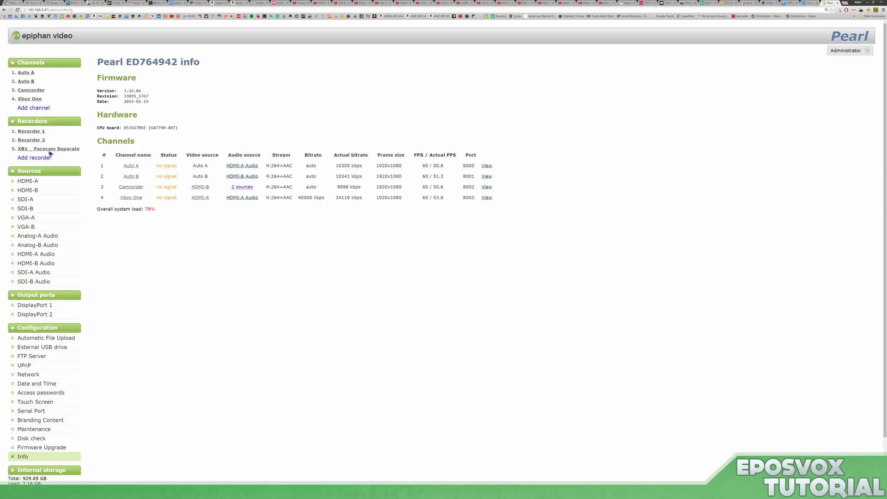
left_click(31, 100)
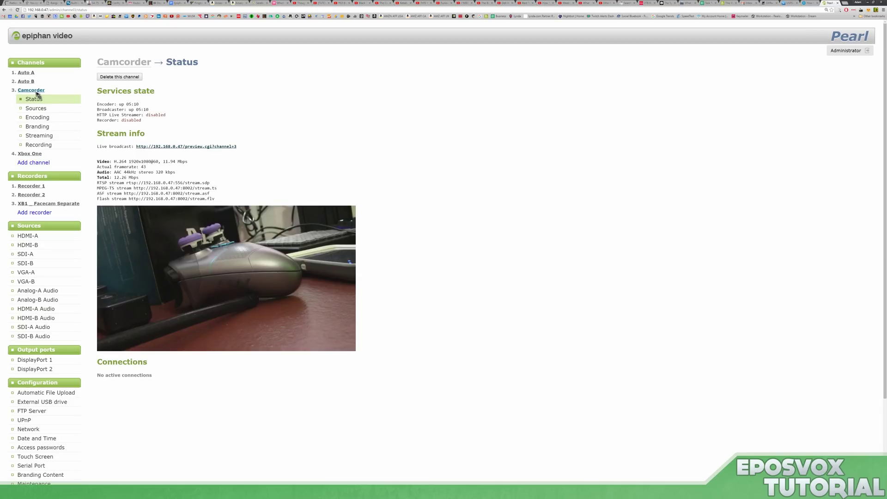
Add a new channel named 'XB1 Twitch' and give it an extra layout.
left_click(41, 164)
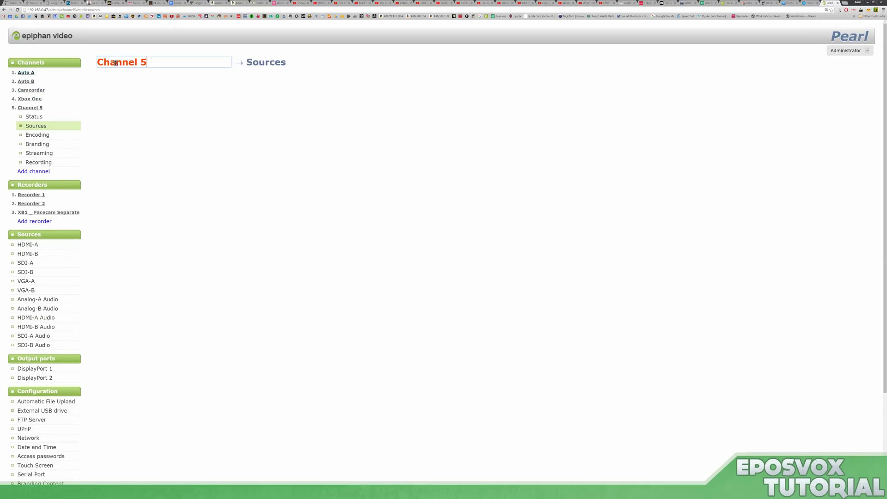
triple_click(115, 63)
type("XB1")
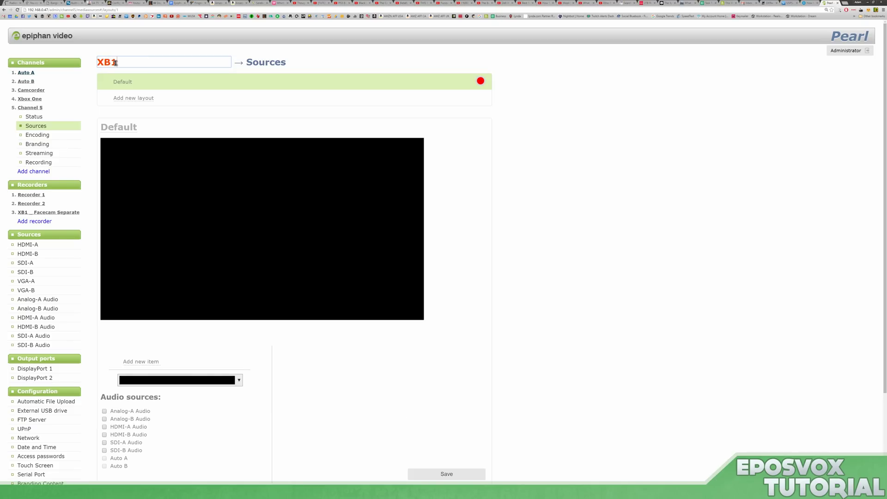
type(" Twitch")
left_click(135, 97)
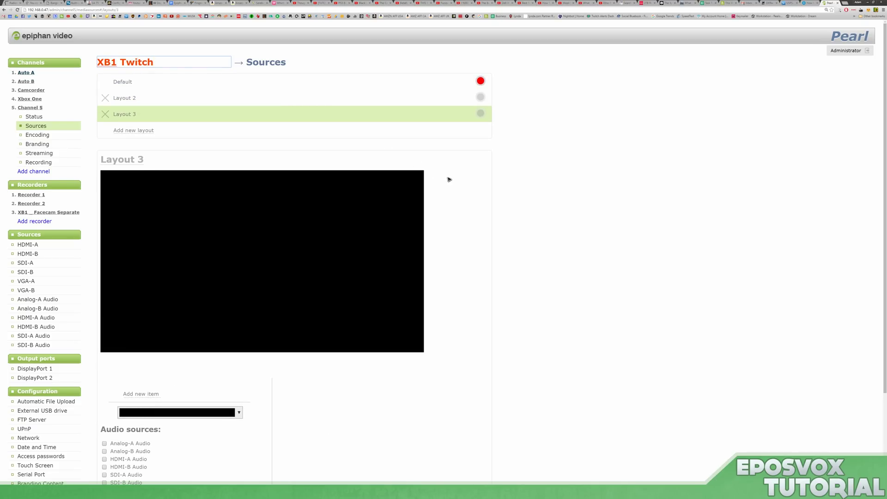
left_click(447, 177)
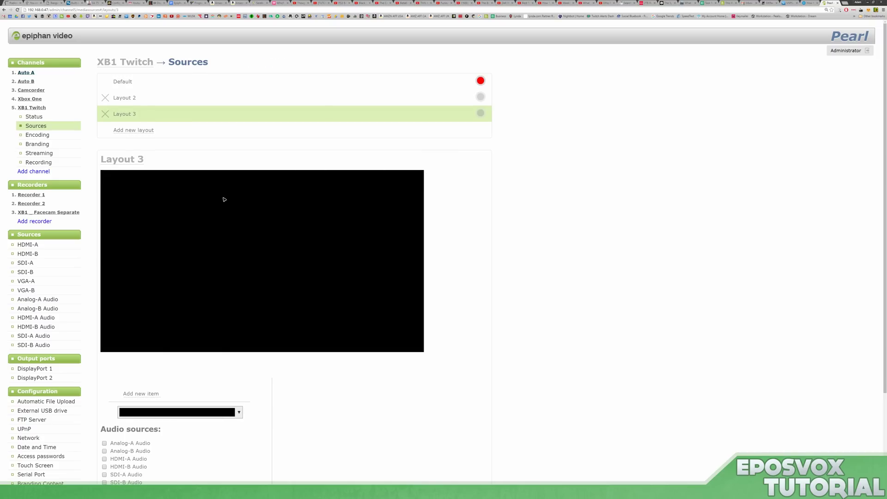
scroll(256, 215, "down", 2)
scroll(337, 222, "up", 2)
Rename Layout 3 to 'Facecam overlay' and Layout 2 to 'Just Xbox'.
left_click(138, 161)
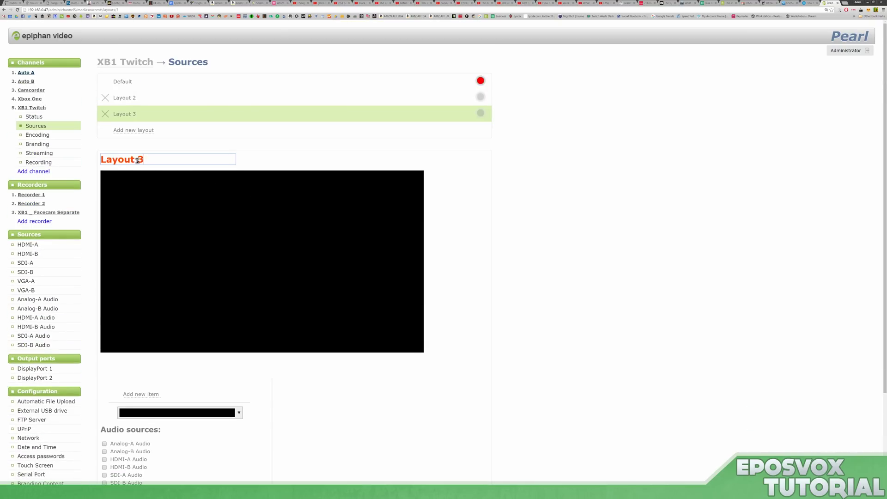
key("ctrl+a")
type("Facecam overlay")
key("Return")
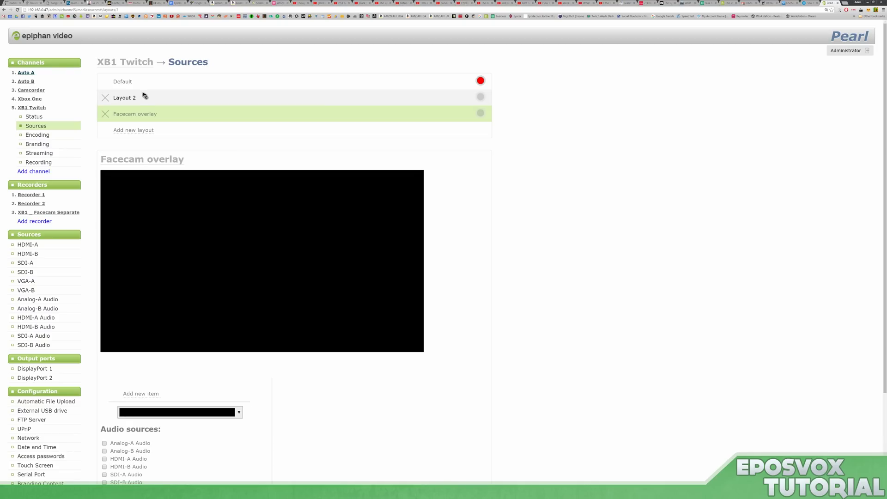
left_click(134, 97)
left_click(137, 158)
key("ctrl+a")
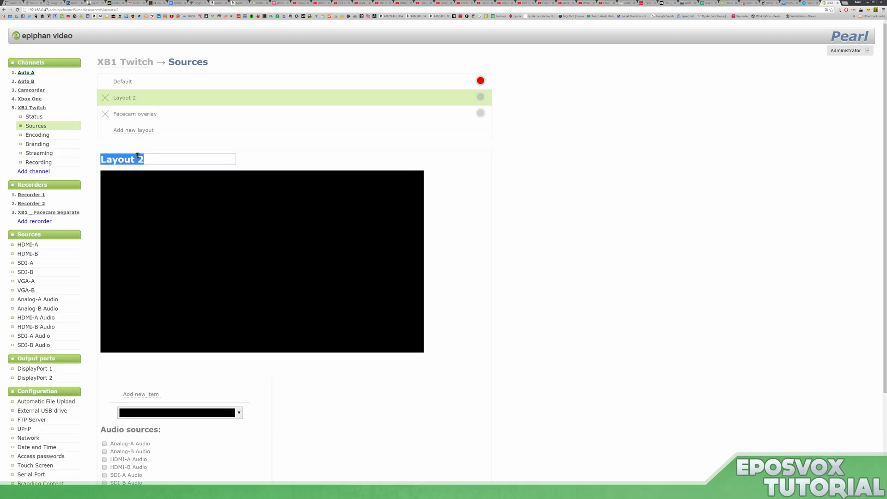
type("Just Xbox")
key("Return")
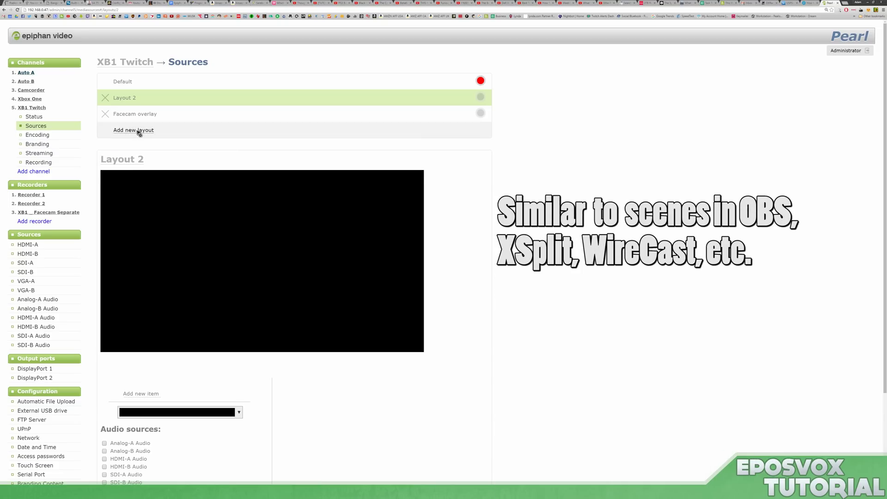
Add Layouts 4 and 5, and rename Layout 2 to 'Just XB1'.
left_click(138, 130)
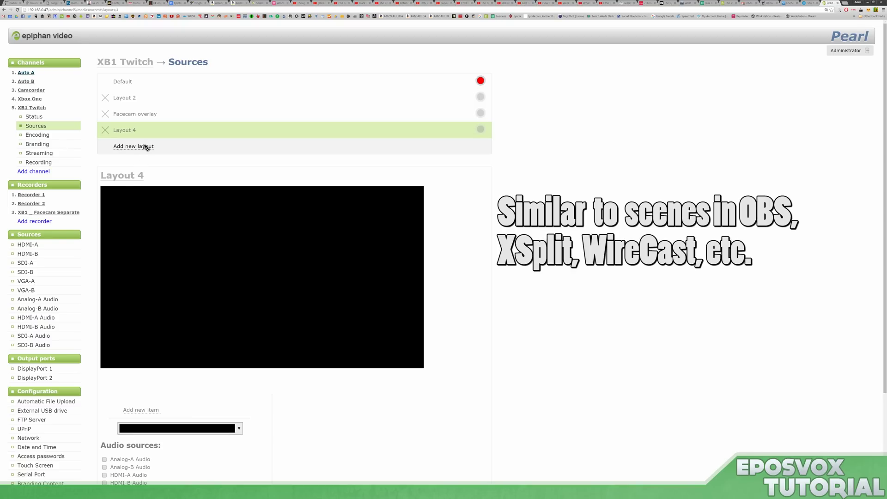
left_click(146, 147)
left_click(119, 97)
left_click(136, 190)
type("Just XB")
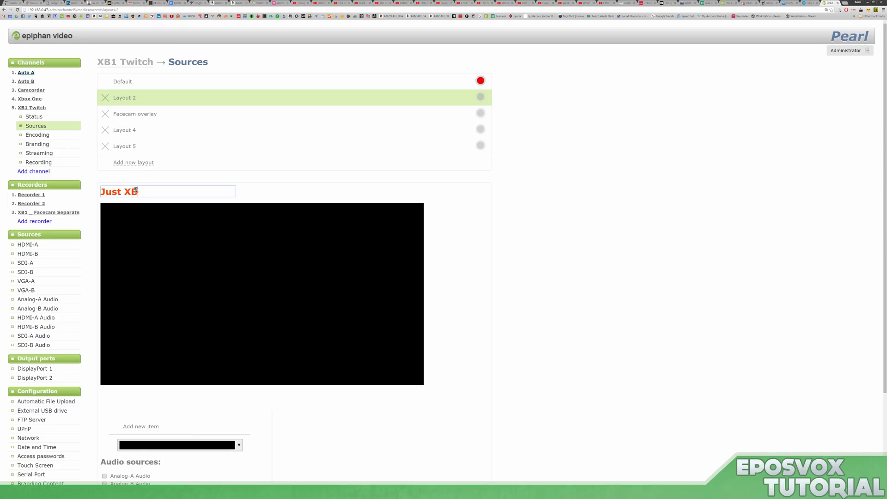
type("1")
key("Return")
Rename Layout 4 to 'Just Facecam' and Layout 5 to 'BRB'.
left_click(125, 130)
left_click(130, 191)
type("Just Facecam")
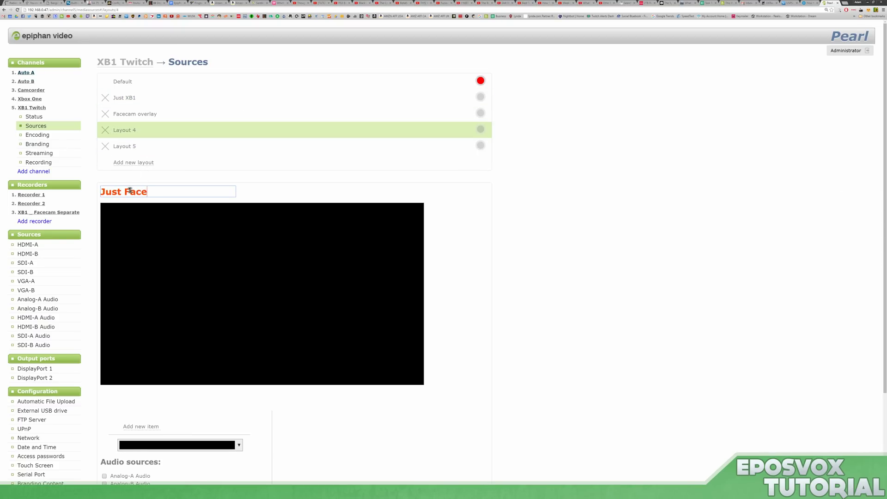
key("Return")
left_click(135, 147)
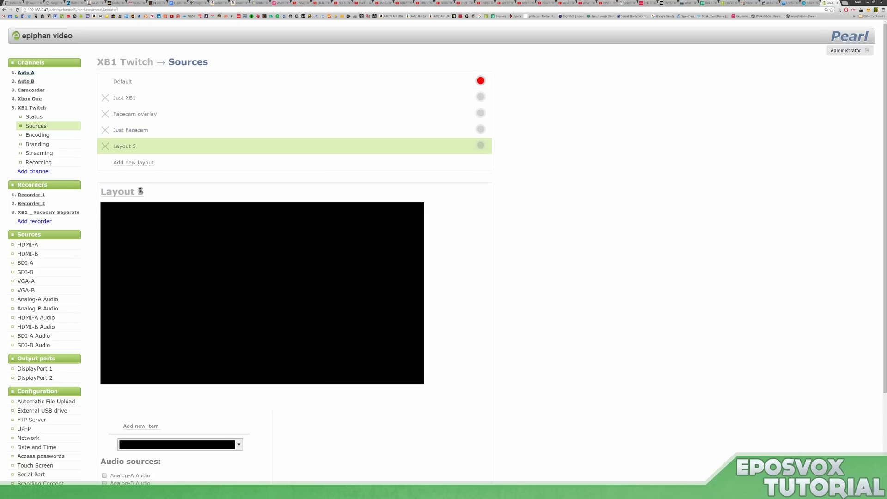
left_click(141, 191)
type("BRB")
key("Return")
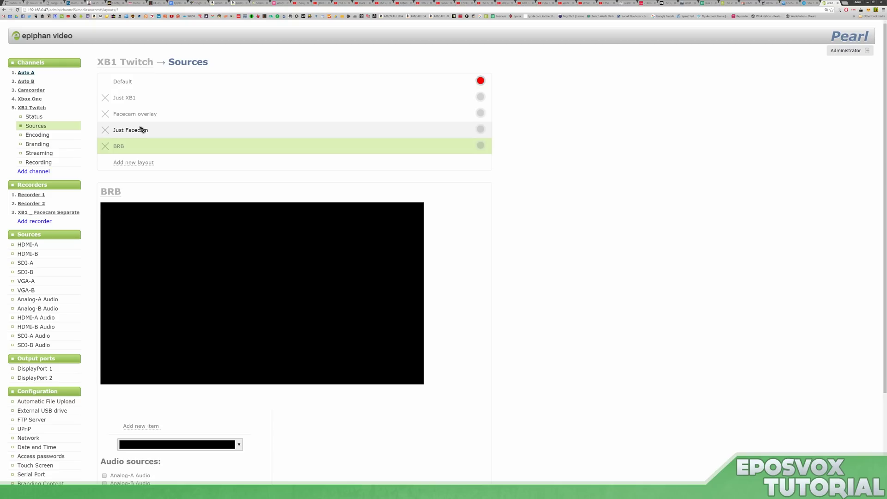
scroll(223, 325, "down", 3)
Add a New Picture item to the BRB layout; its picture list shows no matches.
scroll(223, 325, "up", 3)
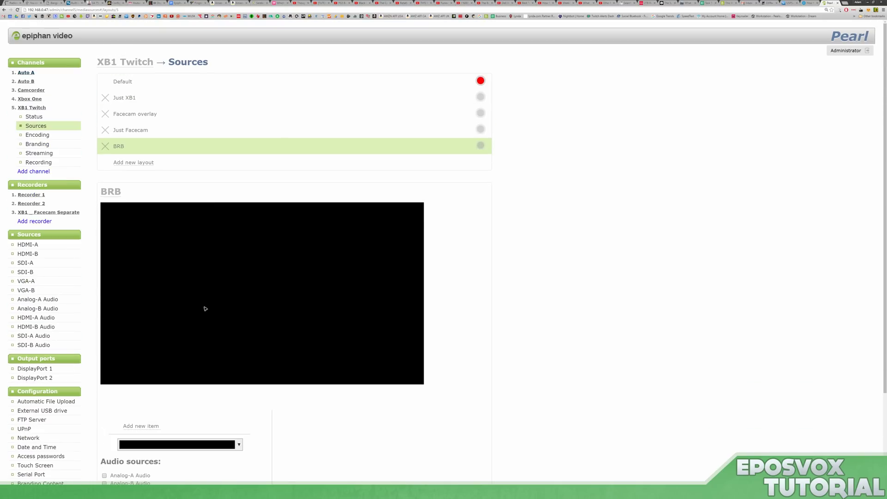
scroll(286, 281, "down", 2)
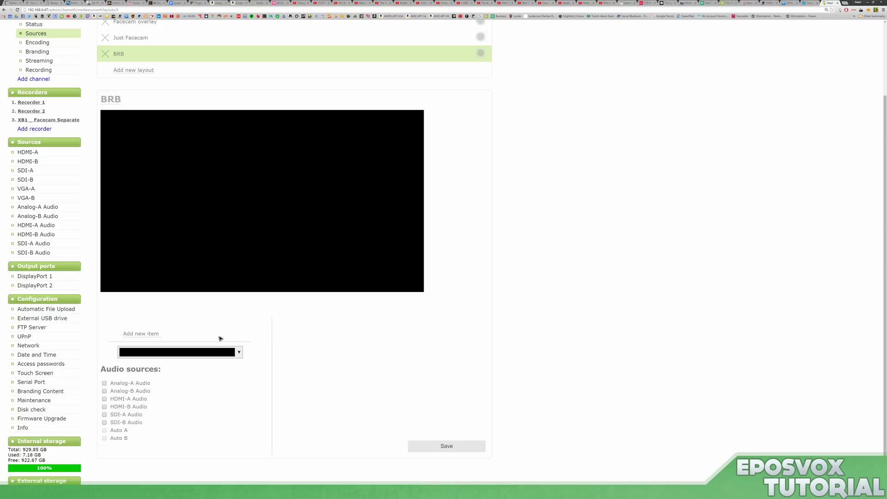
left_click(144, 334)
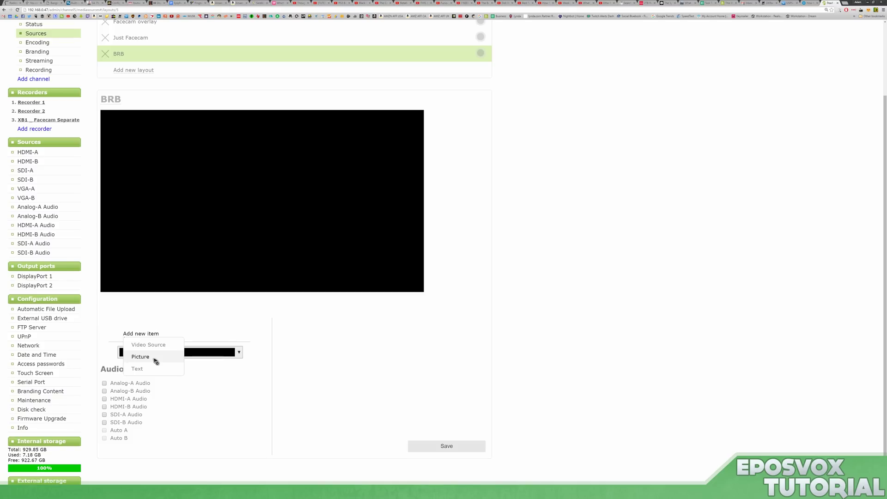
left_click(156, 356)
left_click(373, 365)
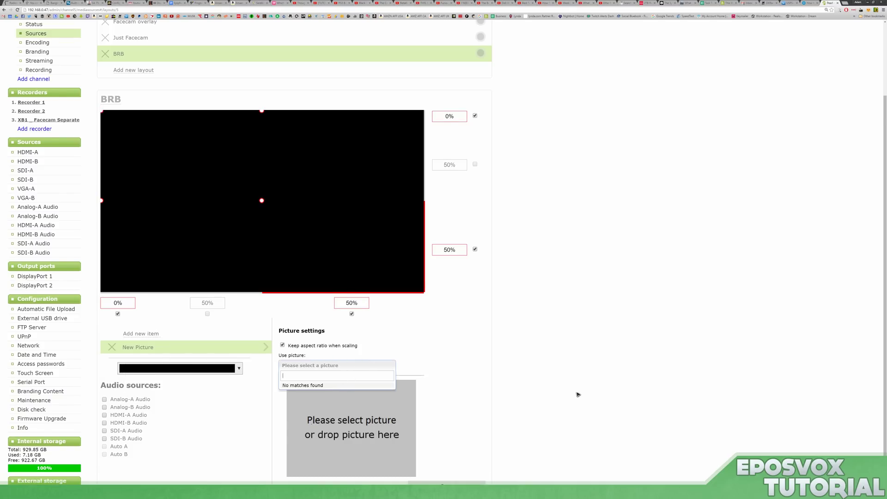
scroll(550, 389, "down", 1)
scroll(547, 390, "up", 3)
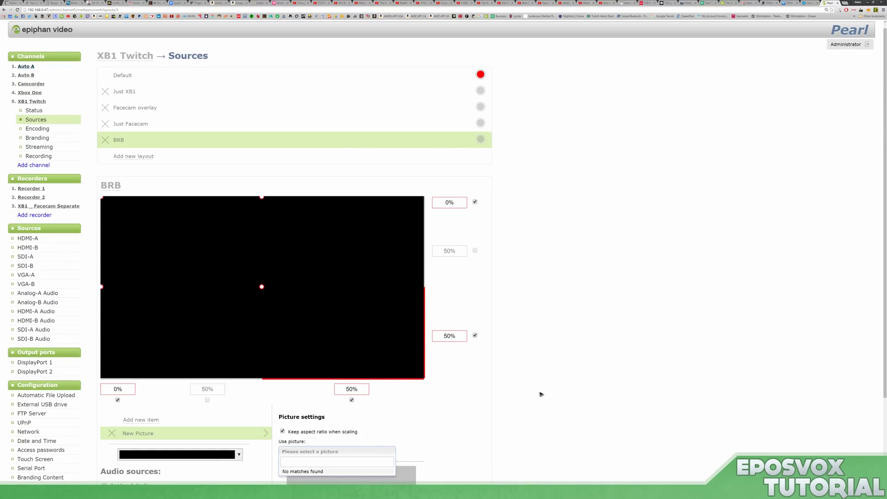
scroll(174, 336, "down", 2)
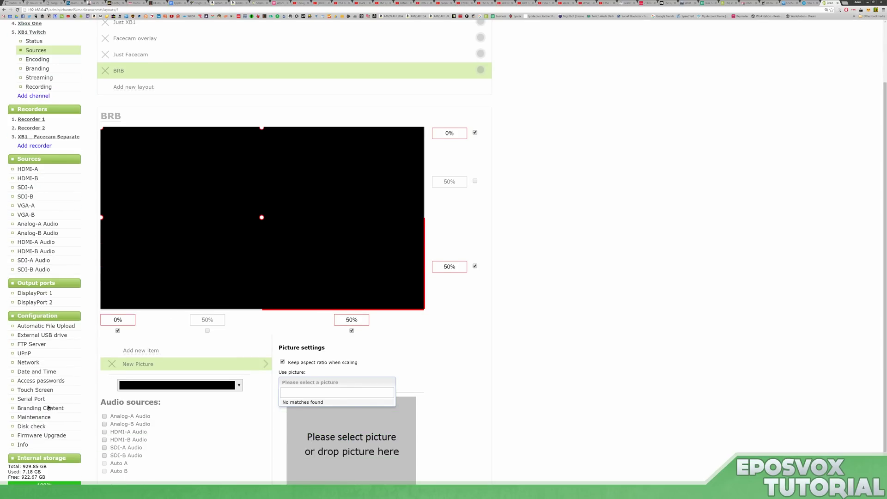
left_click(69, 412)
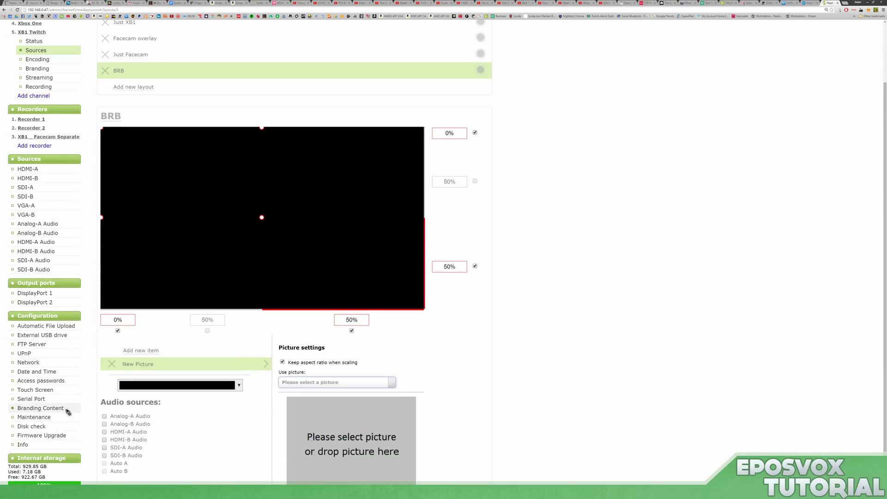
left_click(68, 412)
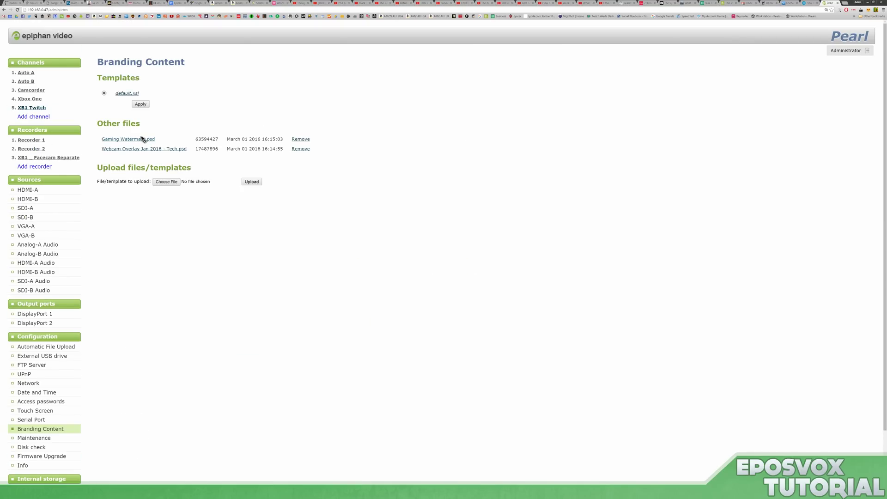
left_click(142, 138)
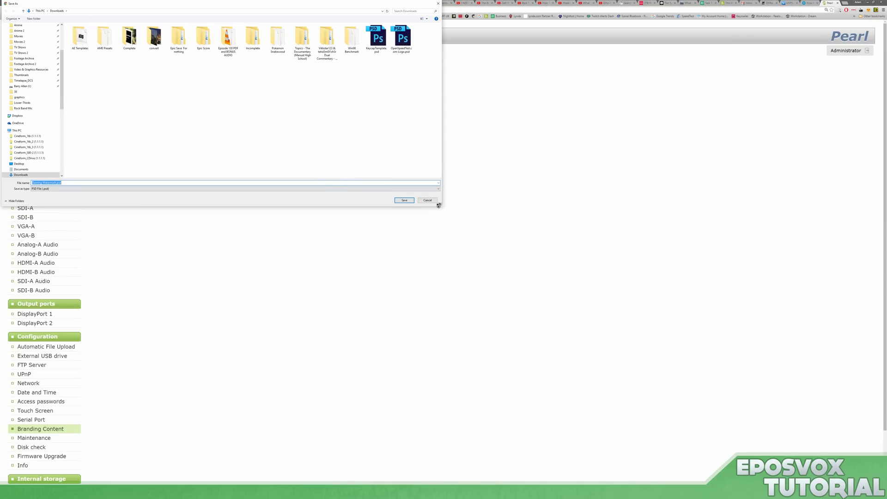
left_click(428, 200)
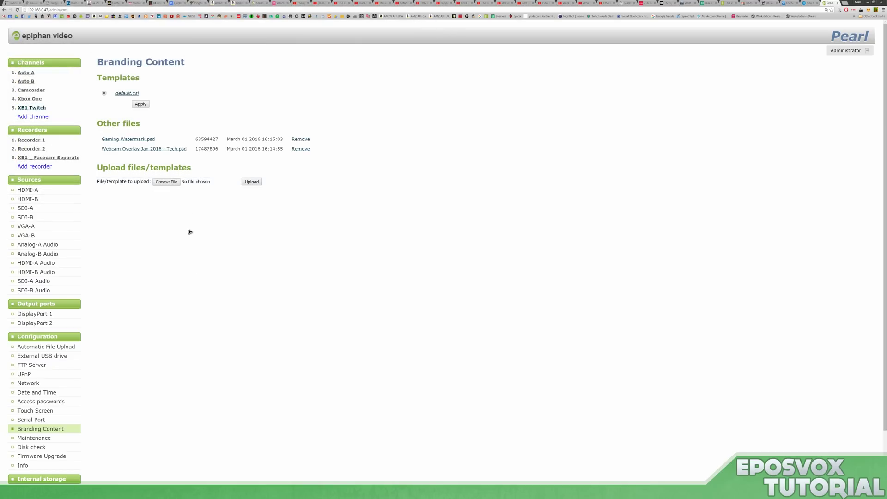
key("super+e")
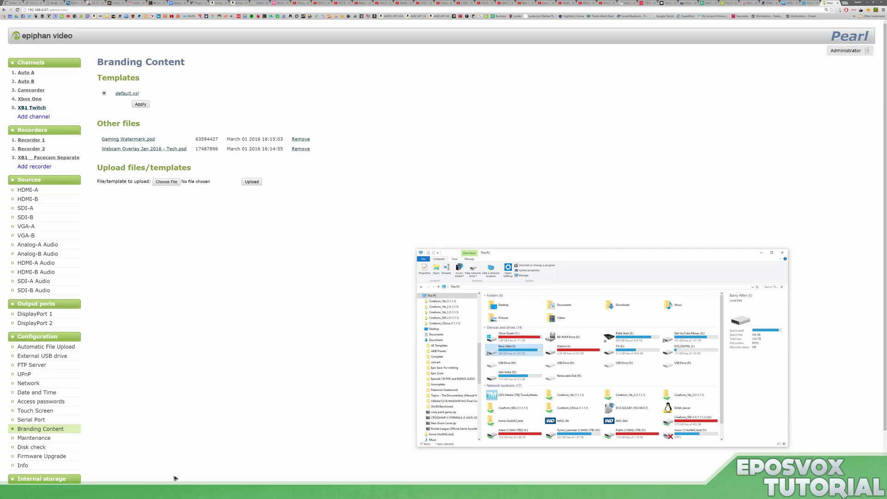
scroll(449, 334, "up", 5)
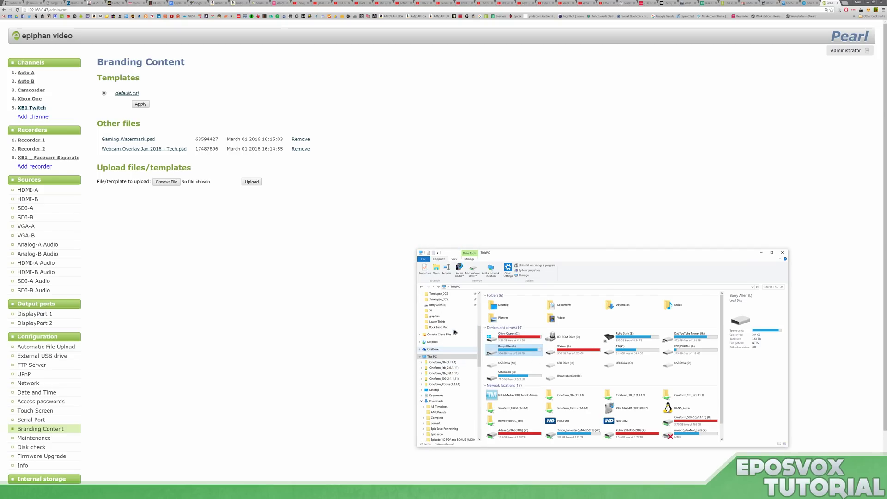
left_click(455, 327)
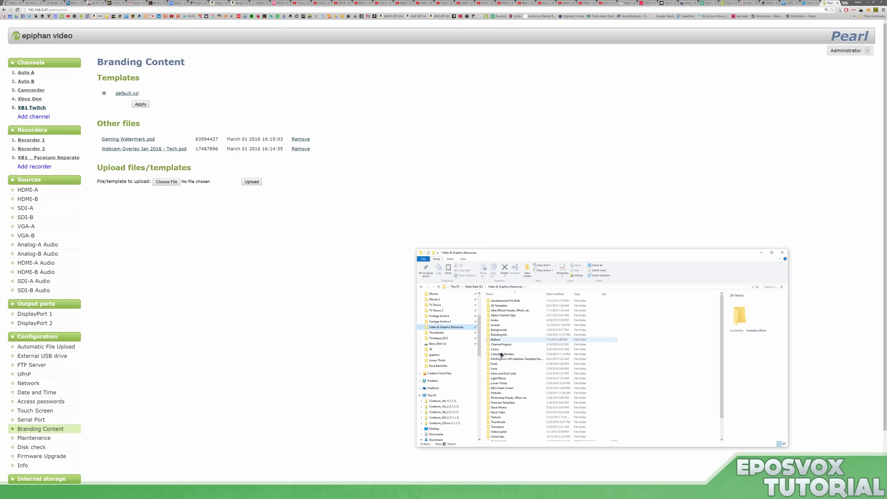
double_click(501, 383)
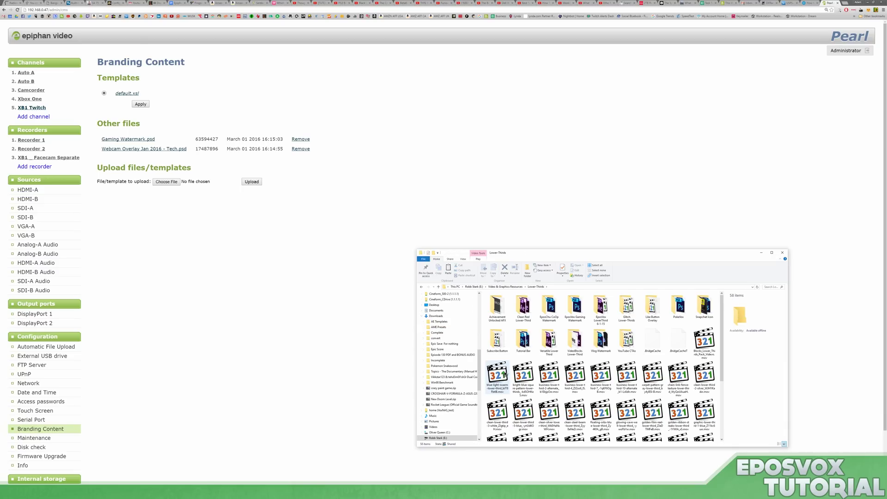
double_click(575, 306)
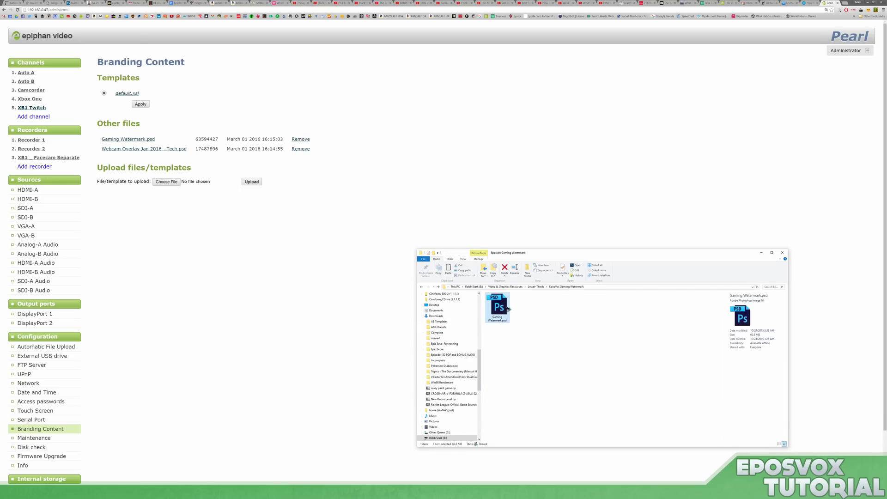
key("BackSpace")
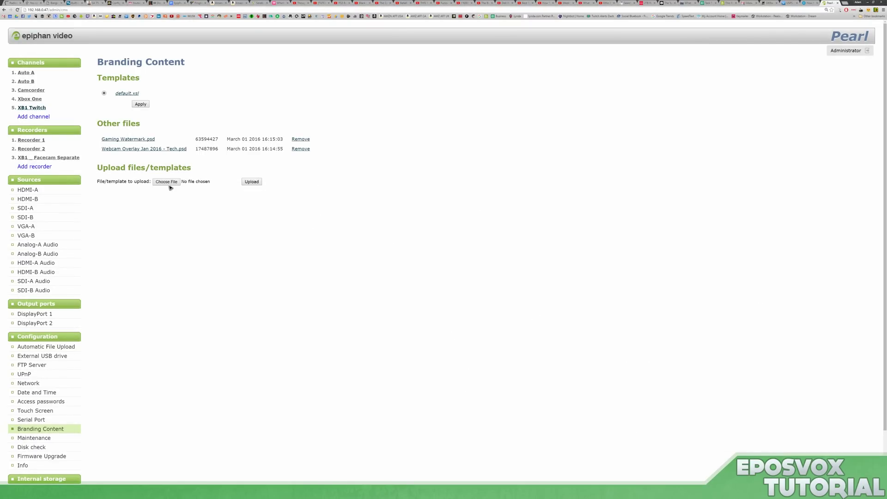
Upload Gaming Watermark.png to the branding files.
left_click(167, 182)
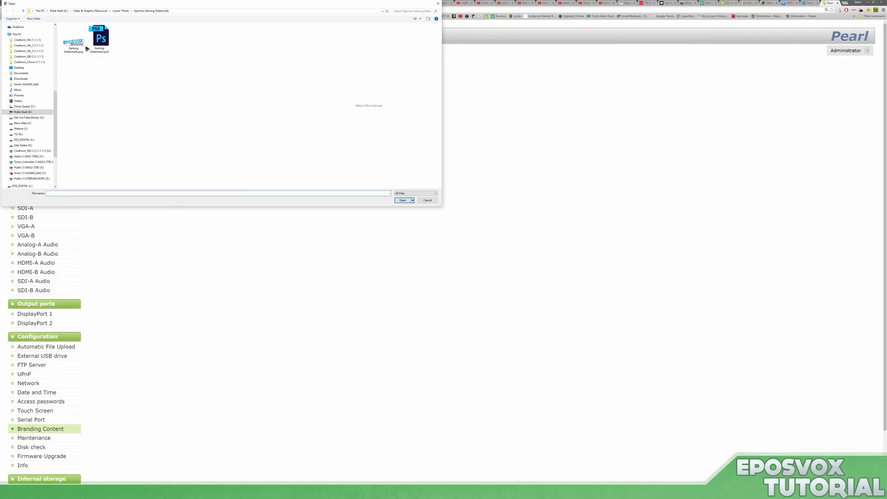
double_click(85, 48)
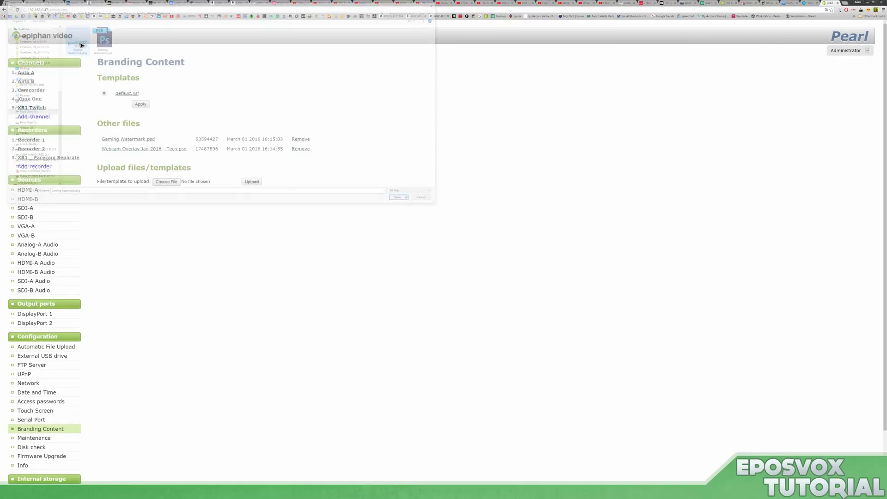
left_click(256, 182)
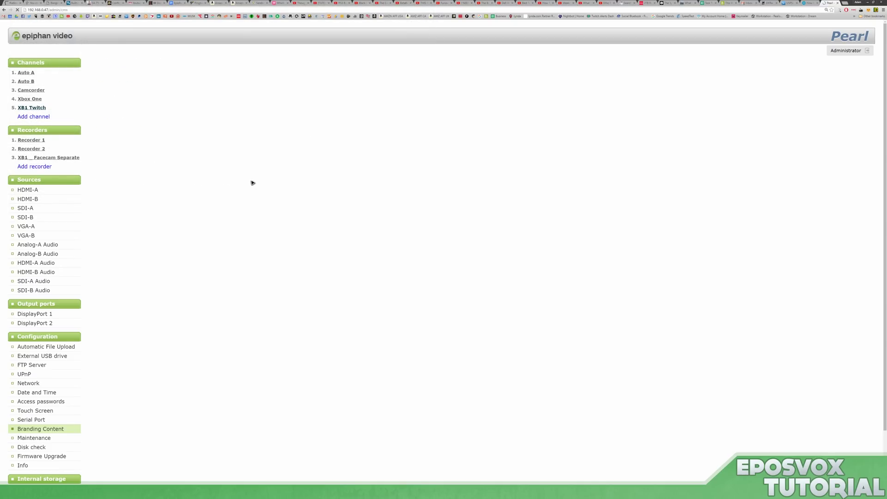
Upload Webcam Overlay Jan 2016 - Tech.png from the parent folder.
left_click(167, 191)
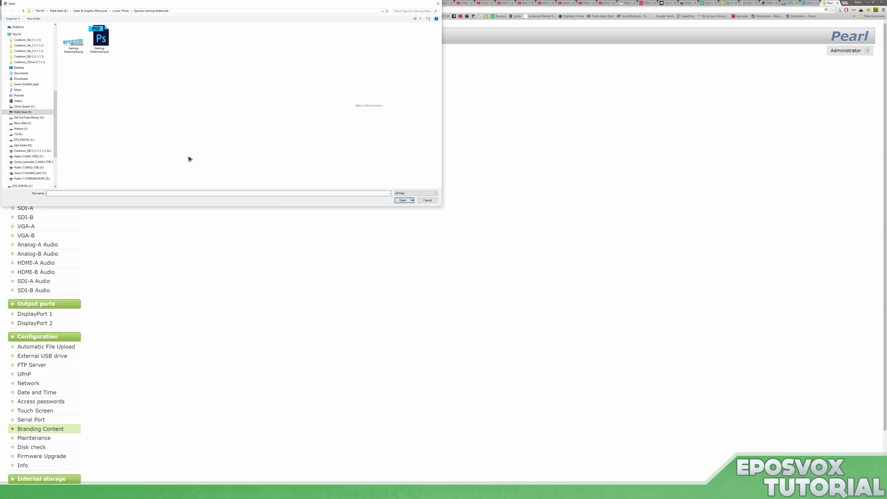
left_click(121, 10)
left_click(224, 143)
scroll(224, 152, "down", 2)
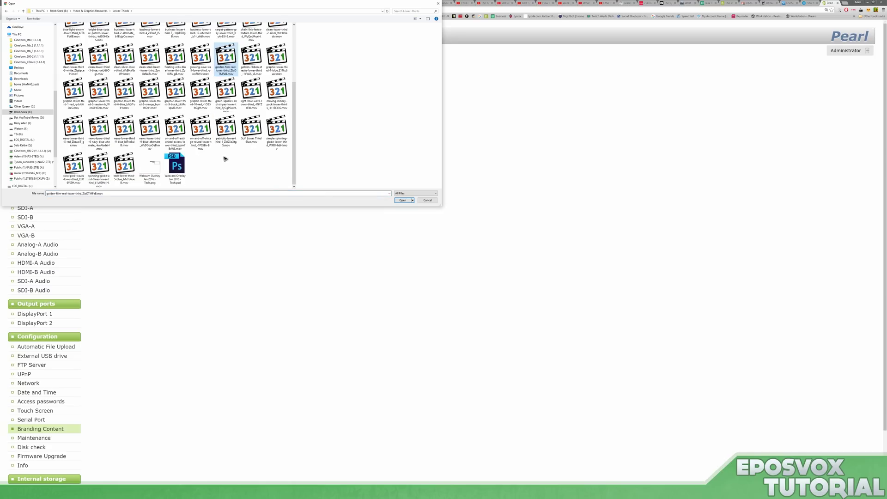
double_click(149, 166)
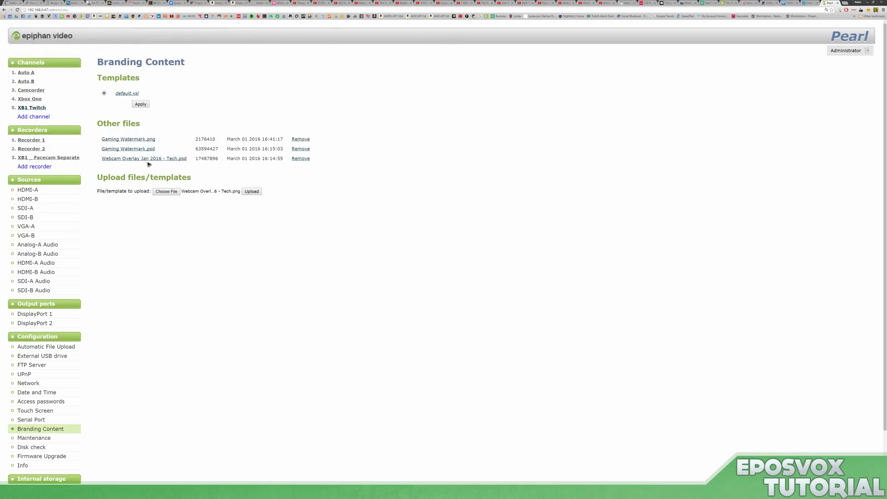
left_click(248, 191)
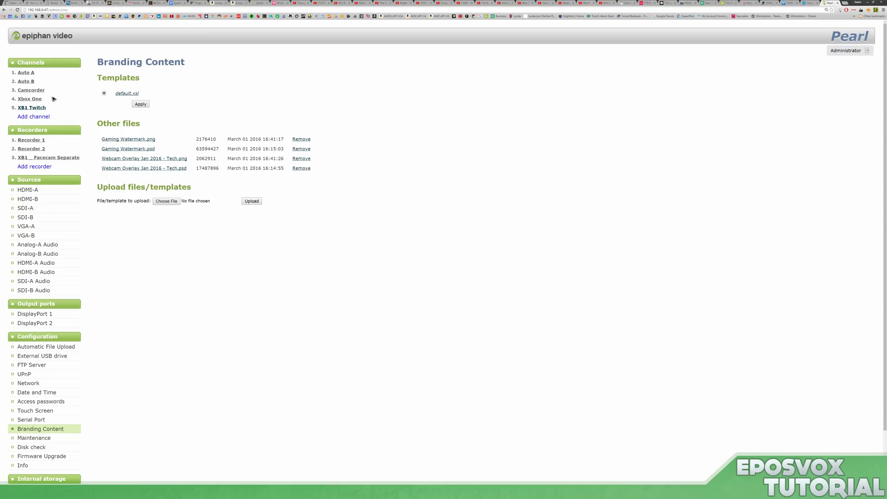
left_click(43, 107)
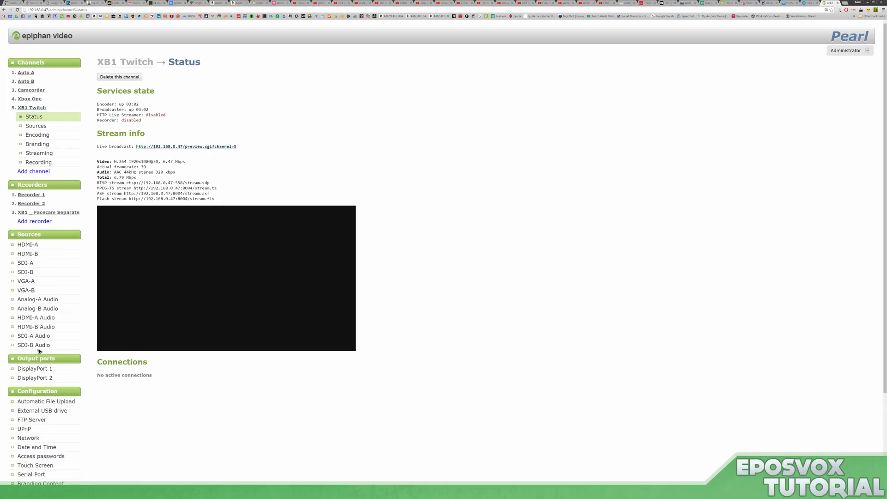
Upload BRB Screen.jpg from Video & Graphics Resources > Channel Projects > Twitch.
scroll(41, 467, "down", 1)
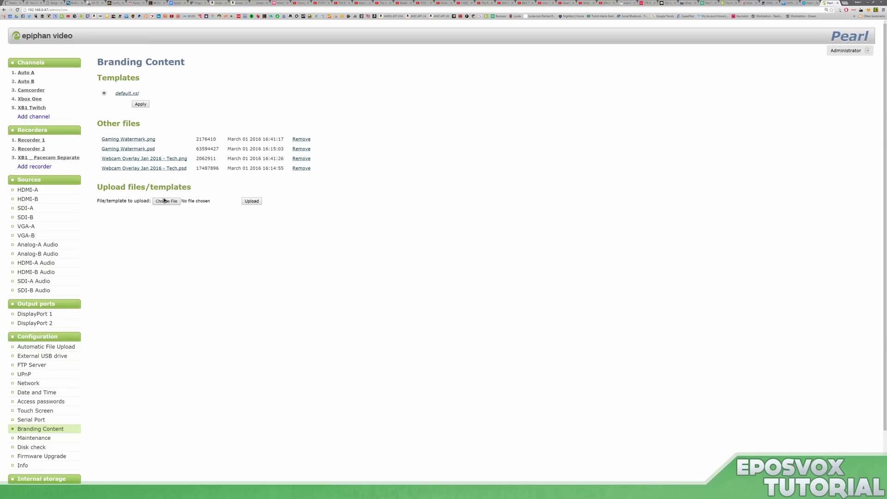
left_click(165, 200)
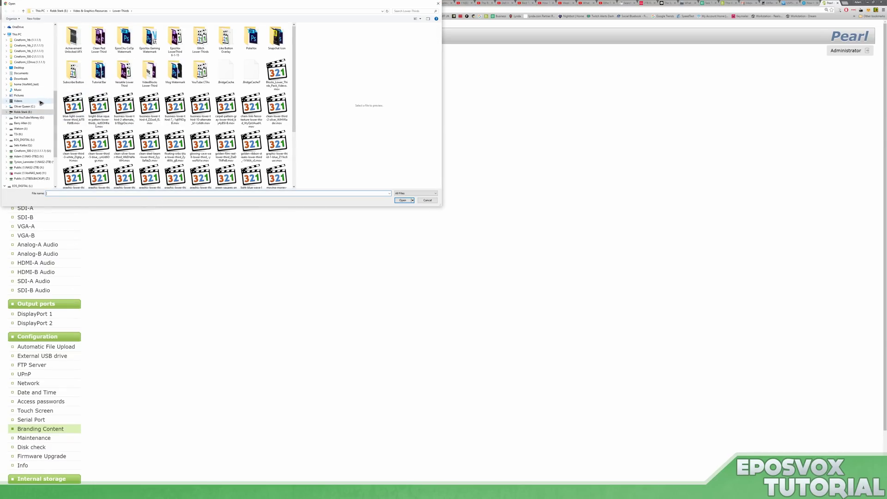
scroll(39, 113, "up", 5)
left_click(45, 60)
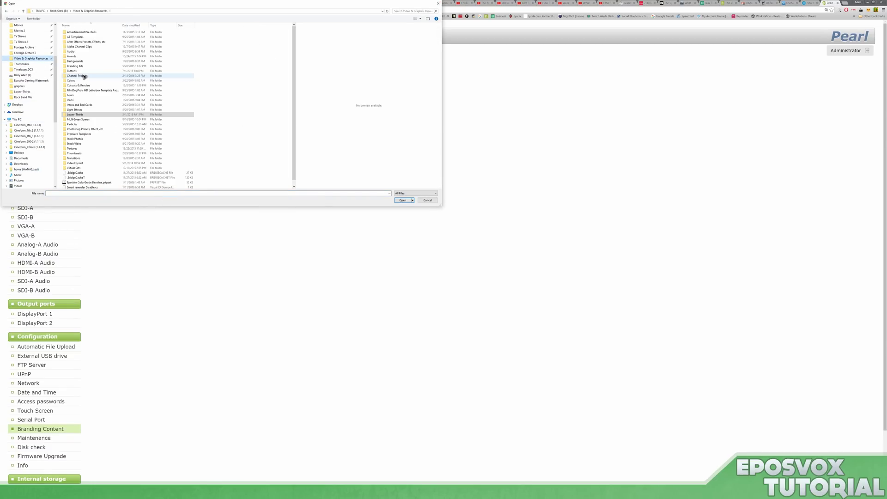
double_click(84, 75)
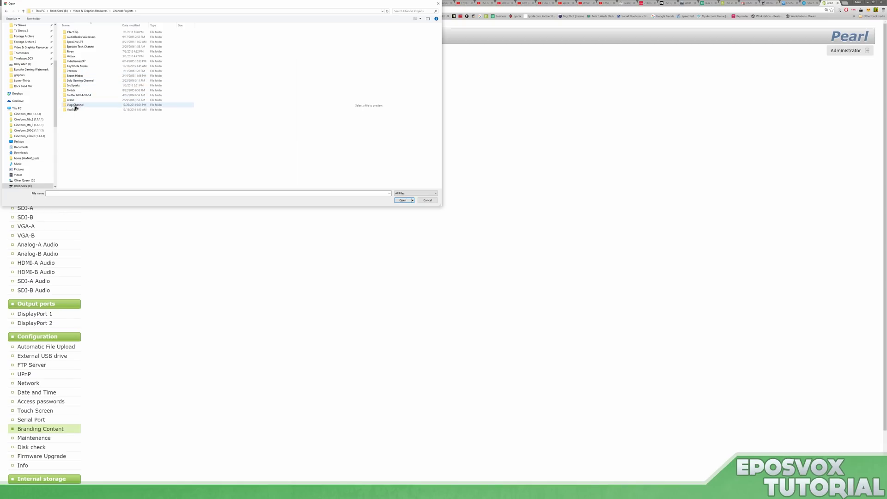
double_click(71, 90)
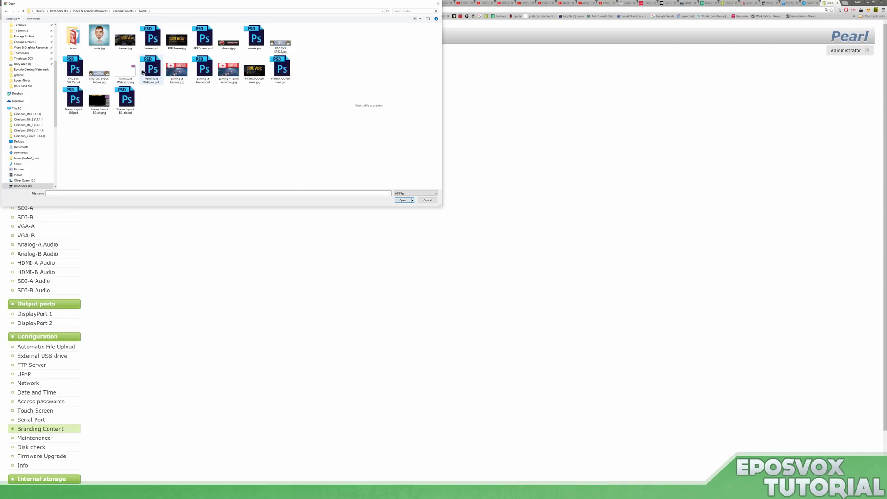
double_click(181, 45)
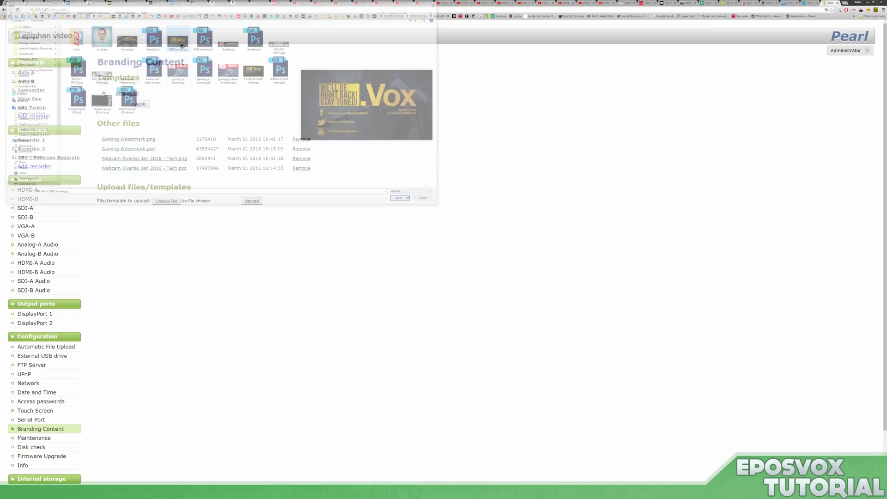
left_click(252, 201)
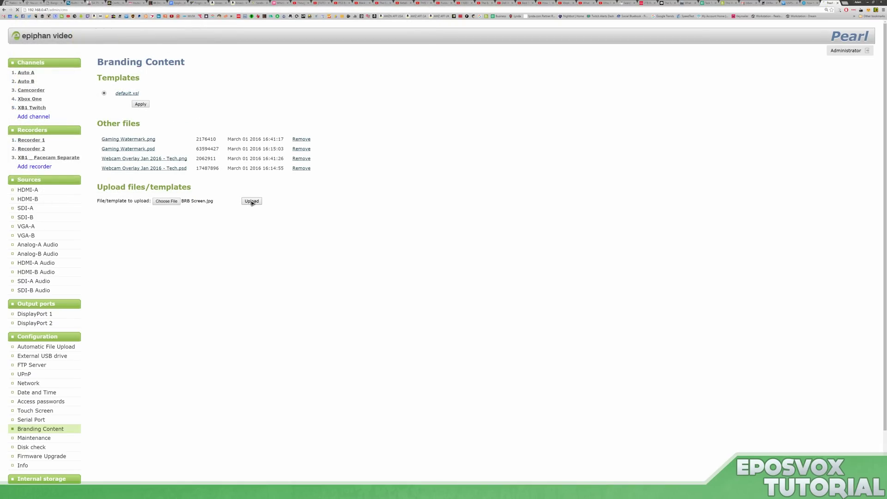
Add a picture item using BRB Screen.jpg to XB1 Twitch's BRB layout.
left_click(33, 108)
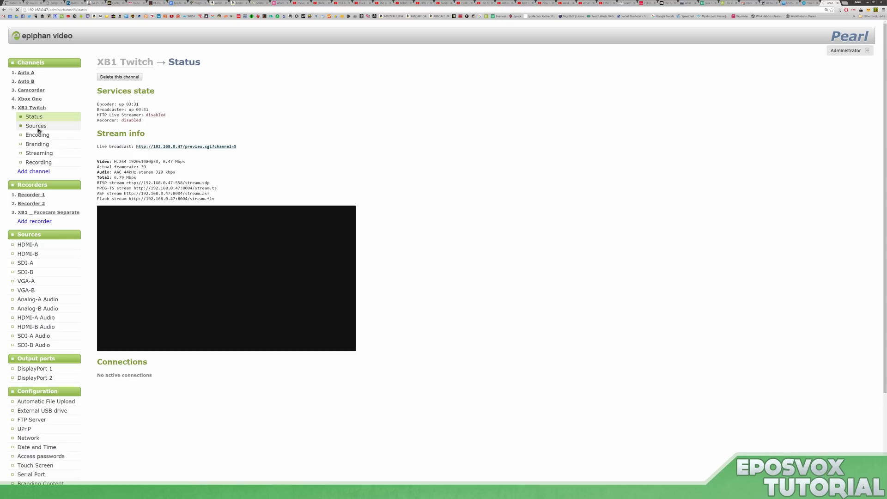
left_click(38, 130)
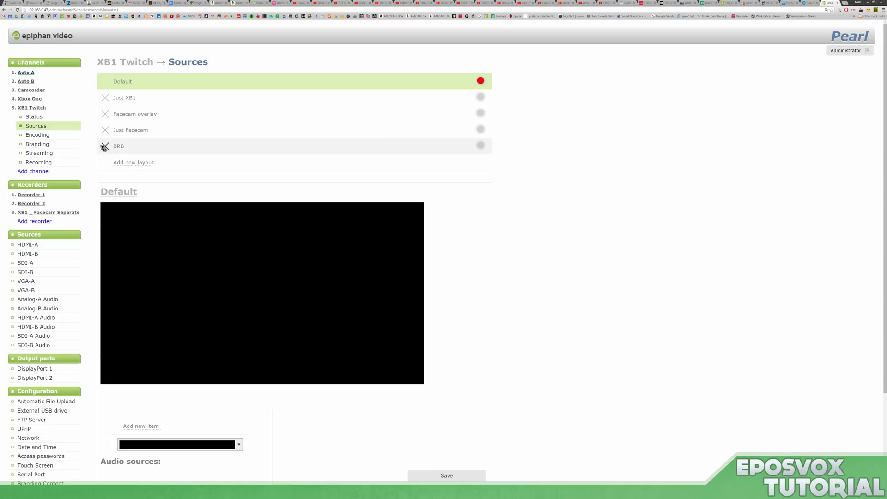
left_click(120, 147)
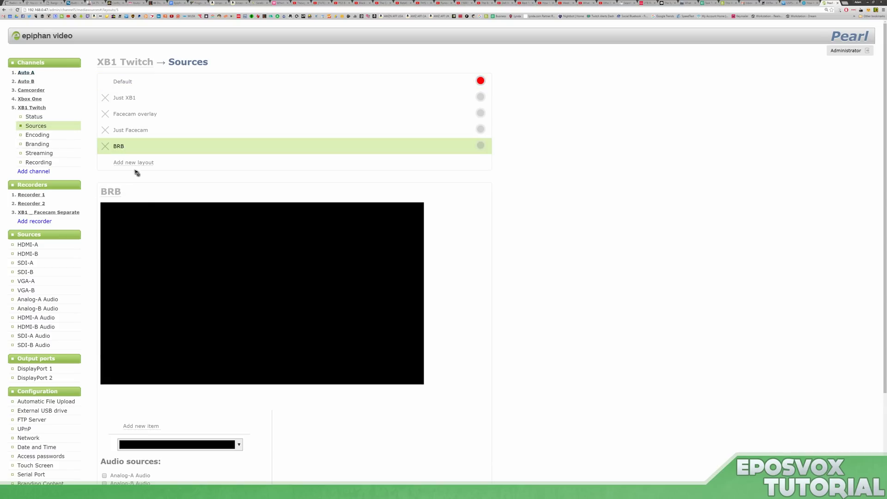
scroll(207, 338, "down", 2)
left_click(157, 333)
left_click(162, 357)
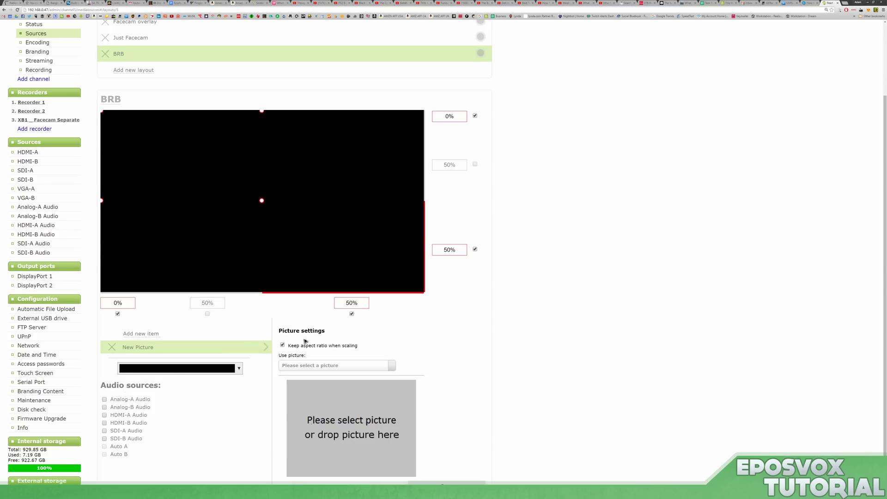
left_click(329, 364)
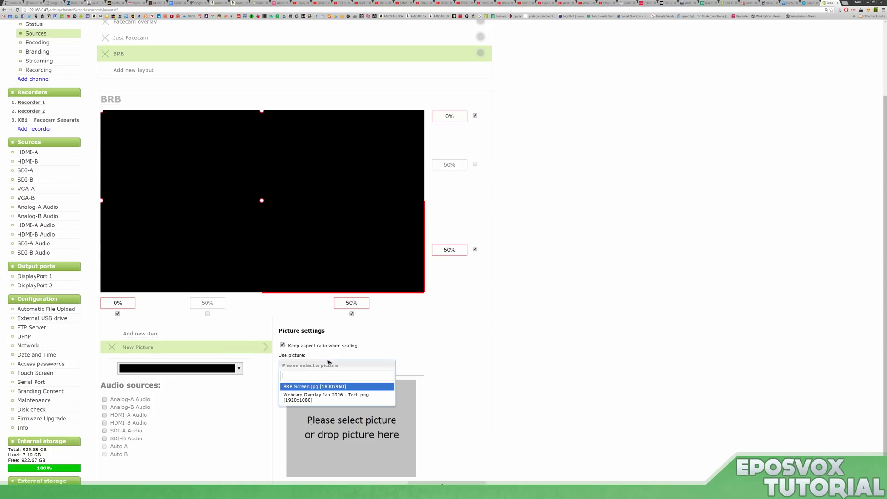
left_click(329, 387)
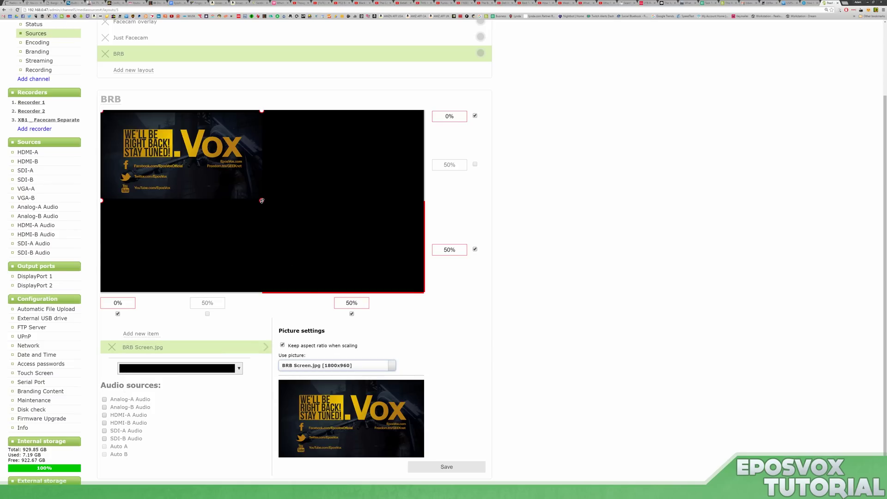
Stretch the BRB picture to fill the frame, enable Analog-A and Analog-B audio, and save.
left_click_drag(262, 200, 430, 293)
scroll(551, 438, "down", 1)
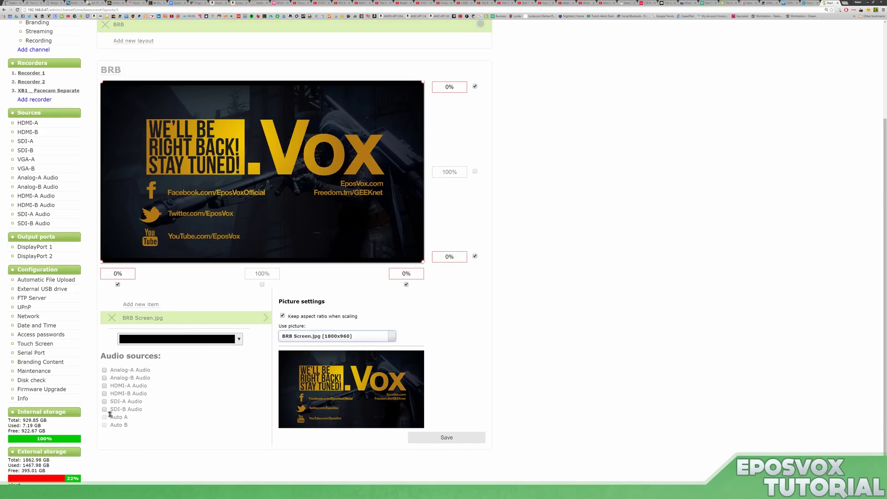
left_click(104, 378)
left_click(105, 370)
right_click(441, 441)
left_click(587, 378)
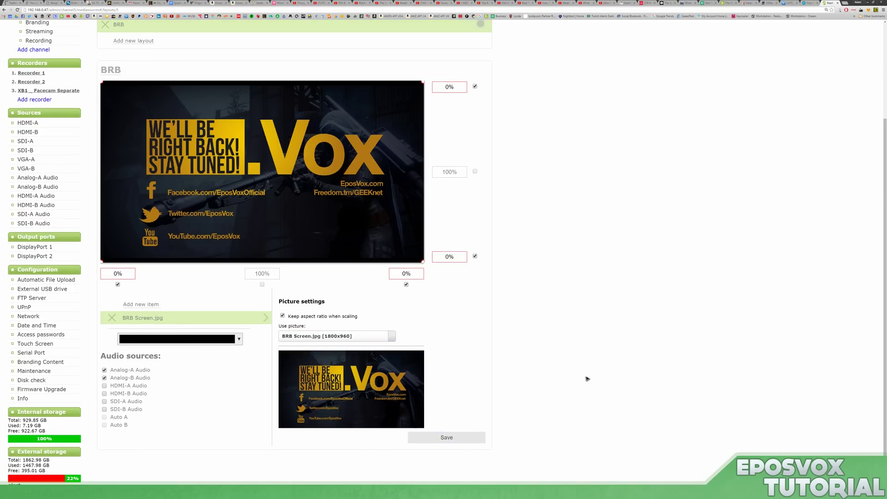
left_click(458, 438)
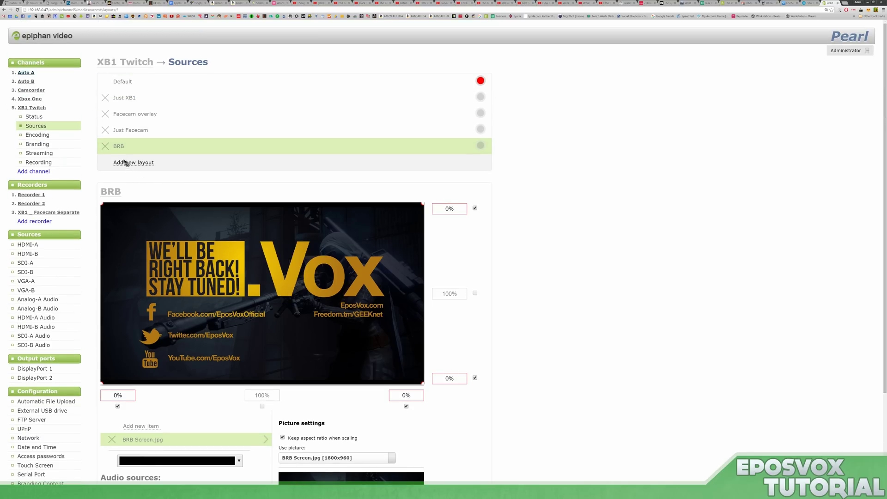
Add video source items to the Just Facecam layout.
left_click(124, 130)
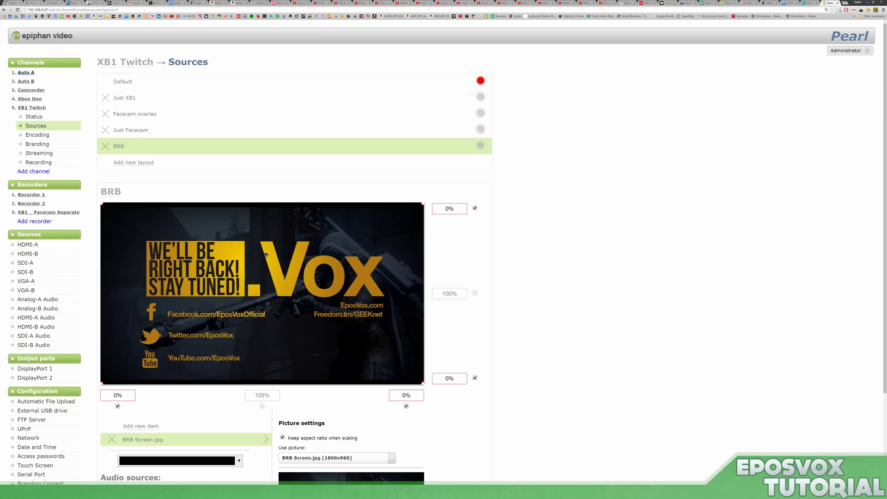
scroll(315, 308, "down", 2)
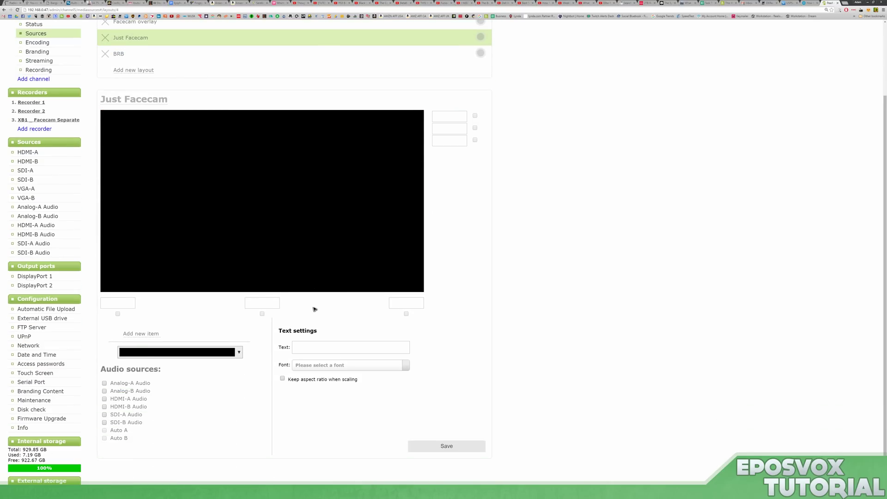
left_click(148, 336)
left_click(151, 346)
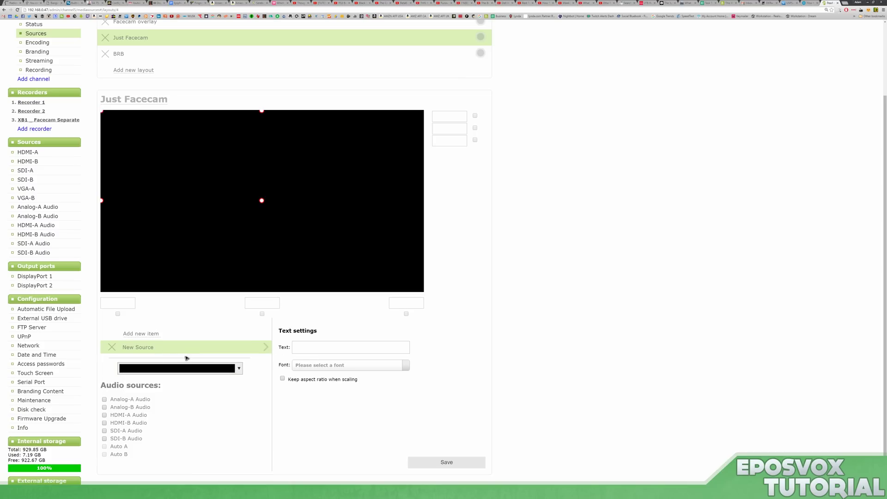
left_click(196, 370)
left_click(196, 369)
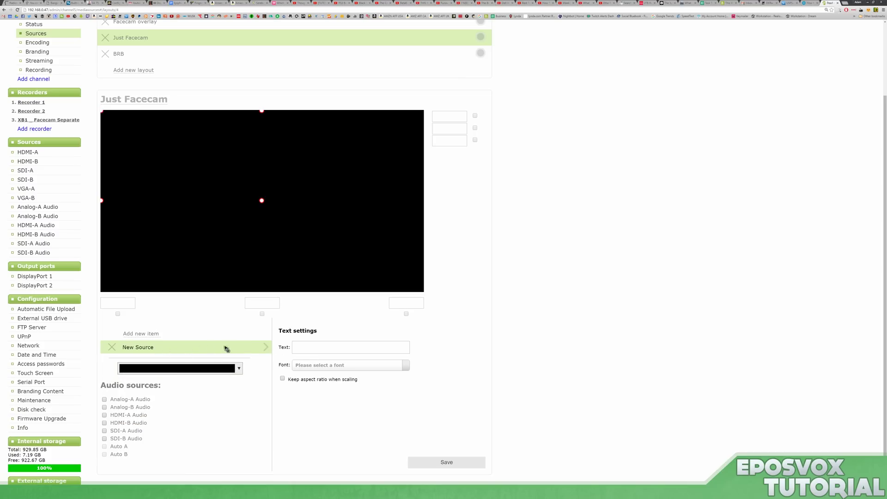
left_click(308, 347)
left_click(143, 339)
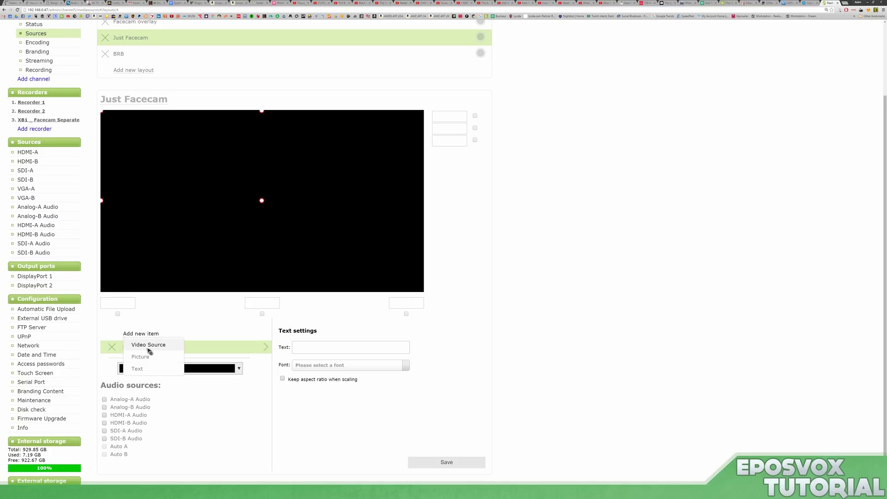
left_click(145, 349)
Set the item's source to HDMI-B full-frame with HDMI-B audio, and save the layout.
left_click(339, 359)
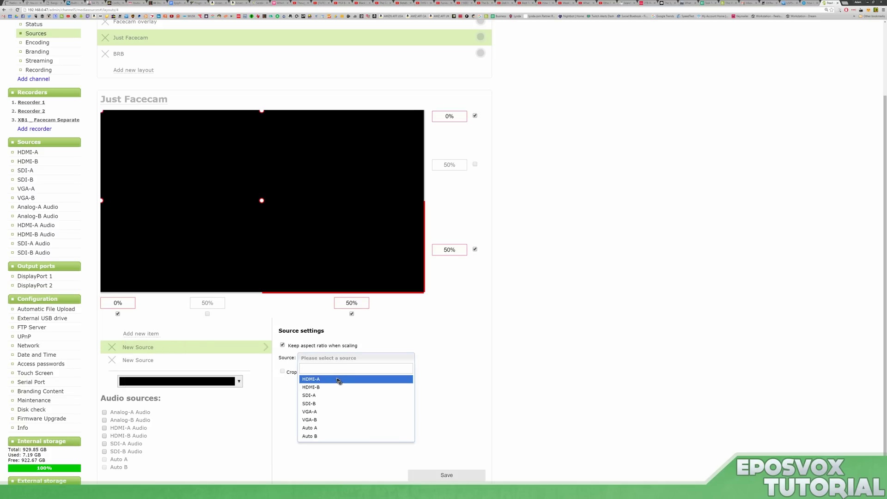
left_click(322, 384)
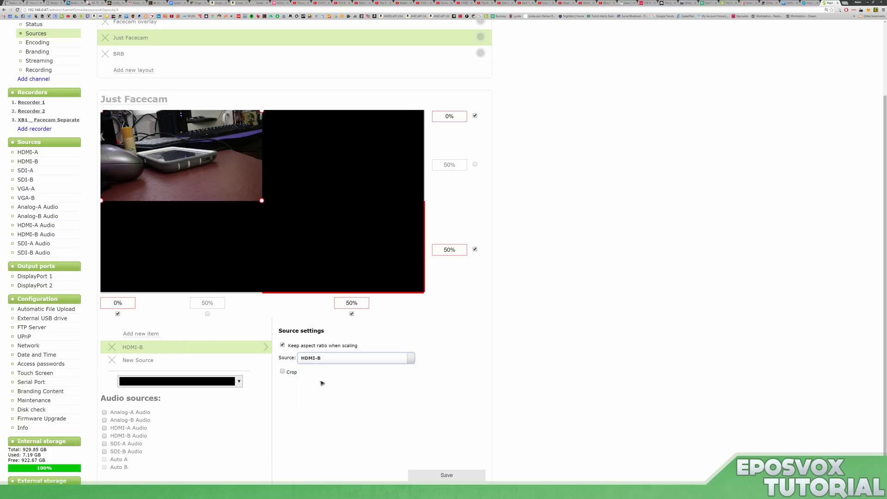
left_click_drag(263, 201, 424, 292)
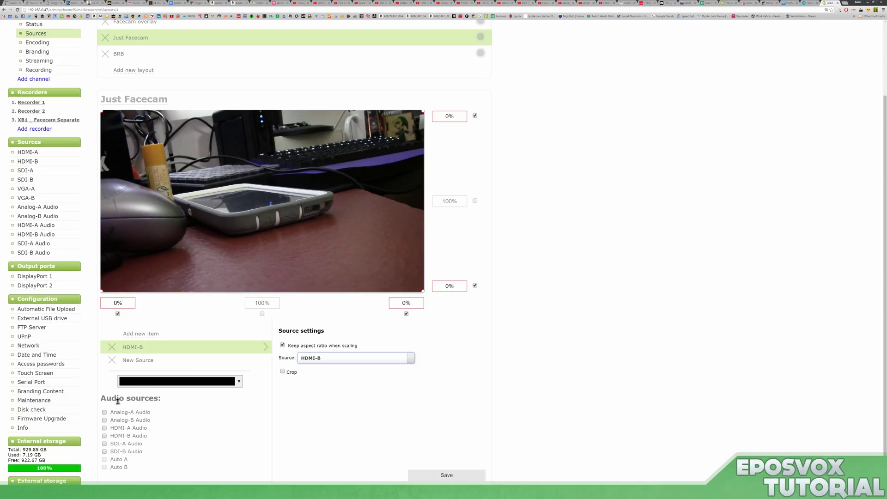
left_click(104, 436)
left_click(451, 476)
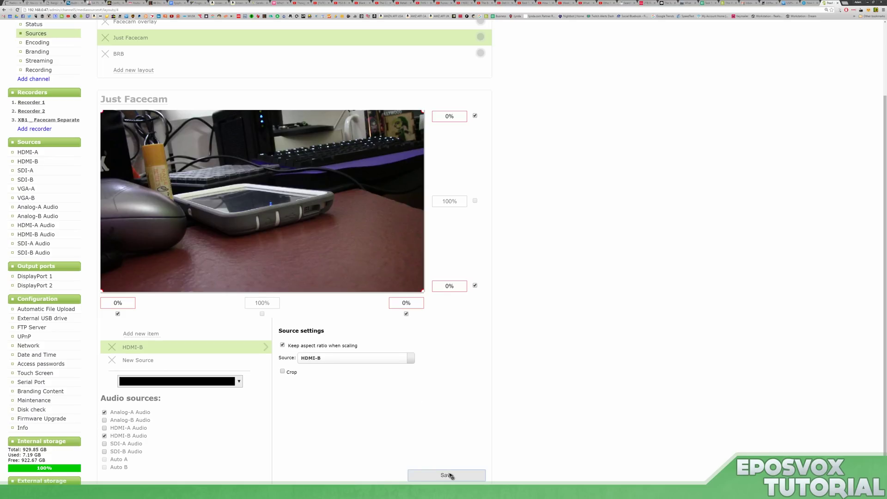
scroll(498, 414, "up", 2)
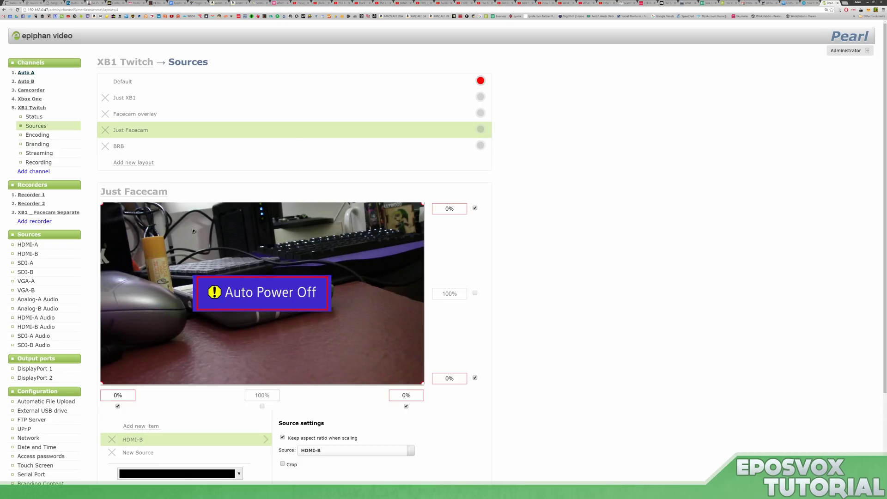
In the Facecam overlay layout, add a full-frame HDMI-A source with HDMI-A and Analog-A audio.
left_click(142, 114)
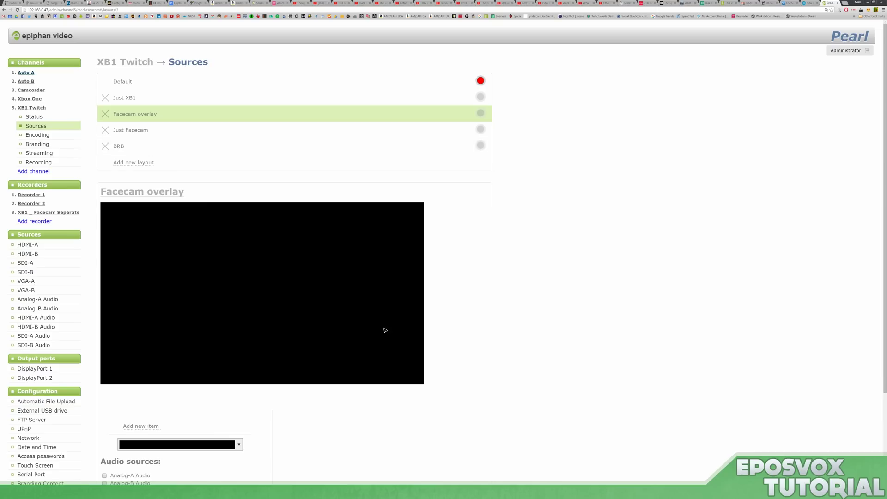
scroll(386, 330, "down", 3)
left_click(138, 358)
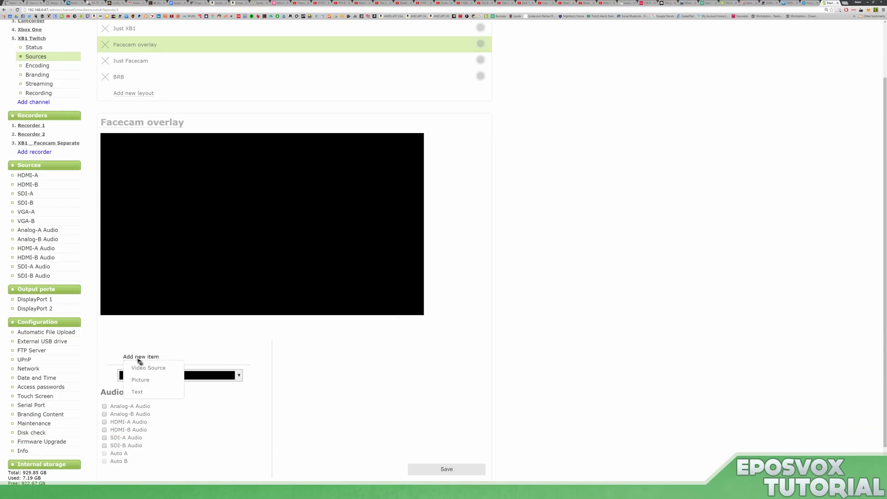
left_click(165, 372)
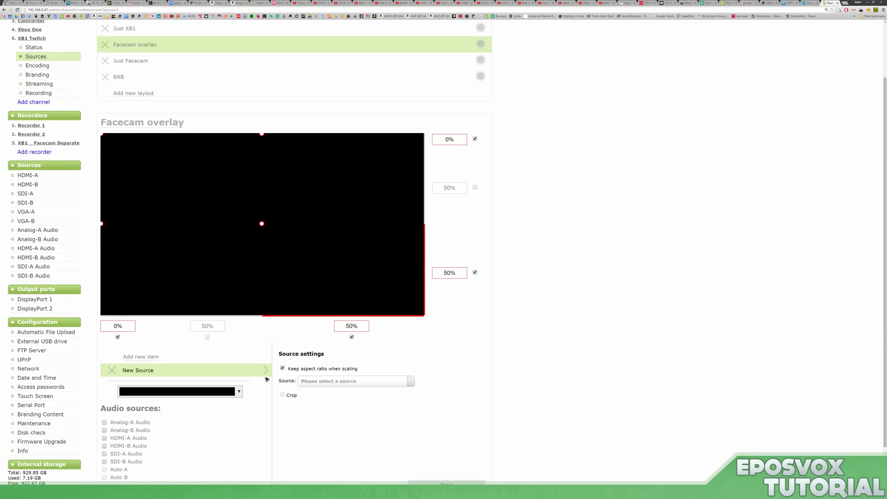
left_click(312, 379)
left_click(320, 402)
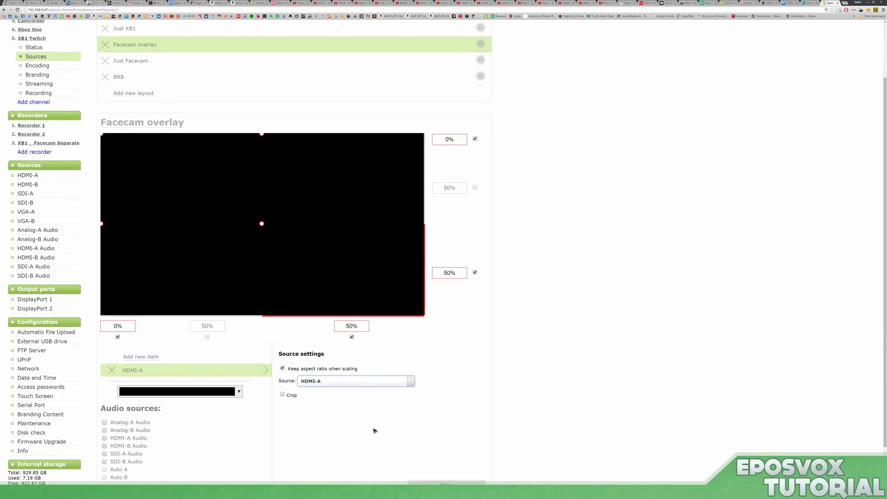
left_click_drag(262, 224, 423, 315)
left_click(105, 439)
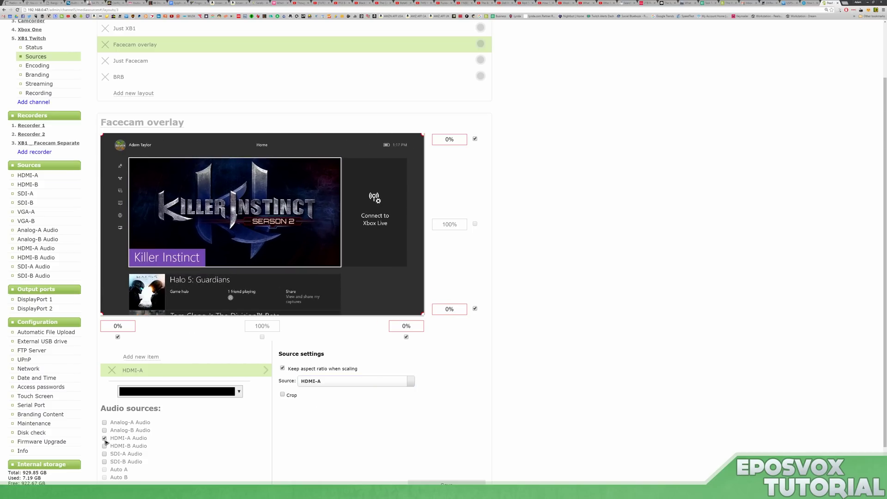
scroll(158, 446, "down", 1)
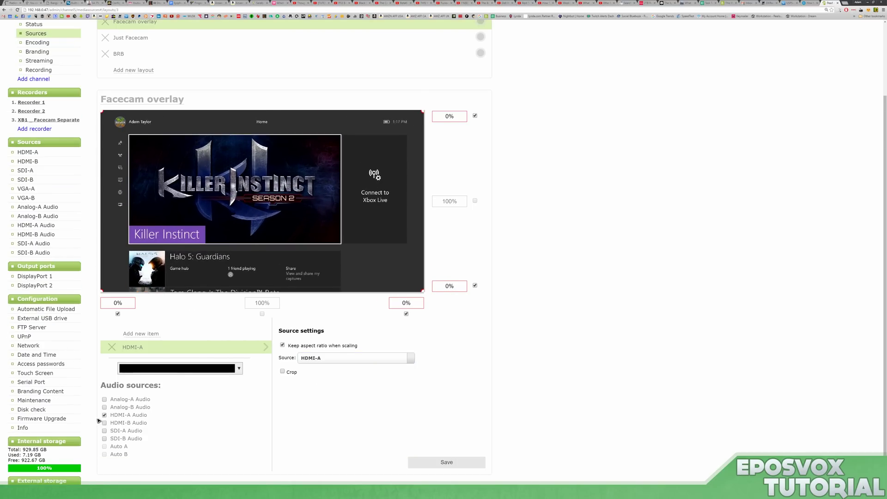
left_click(104, 400)
Add the 'Webcam Overlay Jan 2016 - Tech.png' picture stretched over the whole layout.
left_click(141, 334)
left_click(169, 356)
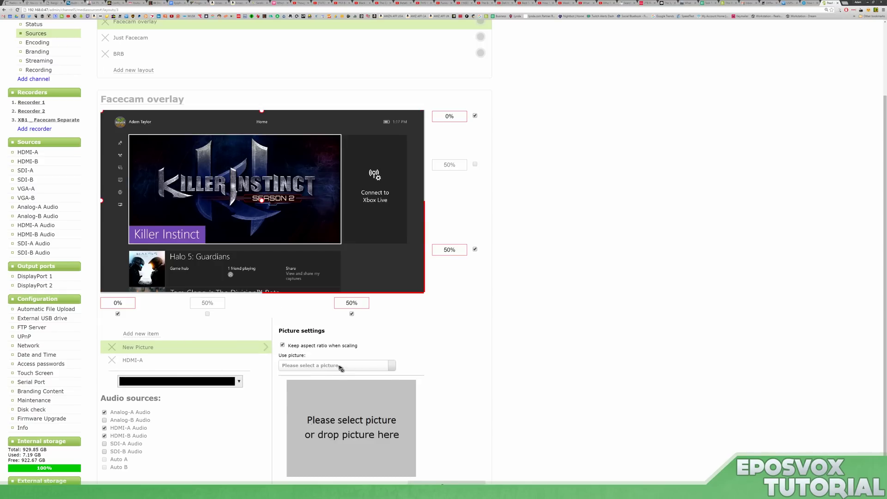
left_click(341, 368)
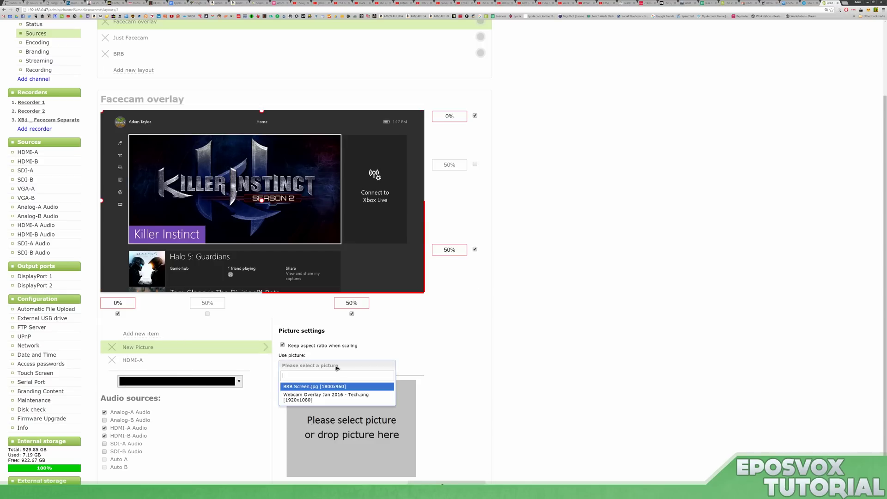
left_click(339, 398)
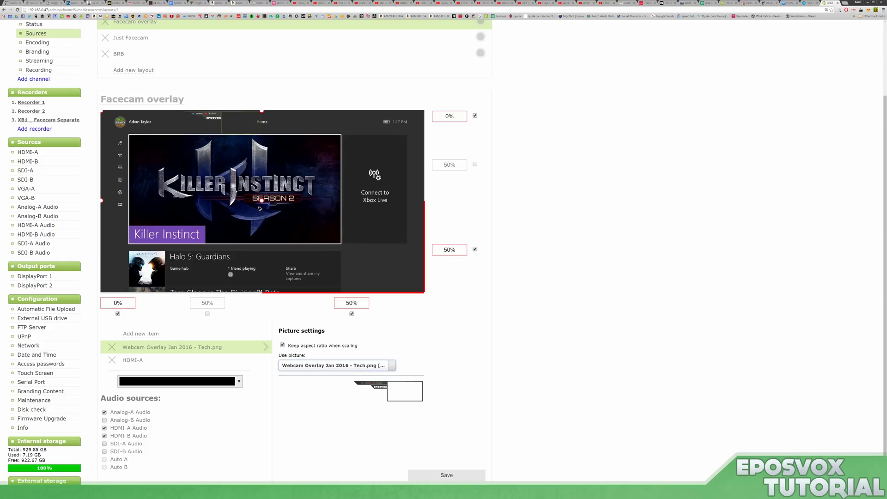
left_click_drag(261, 200, 426, 297)
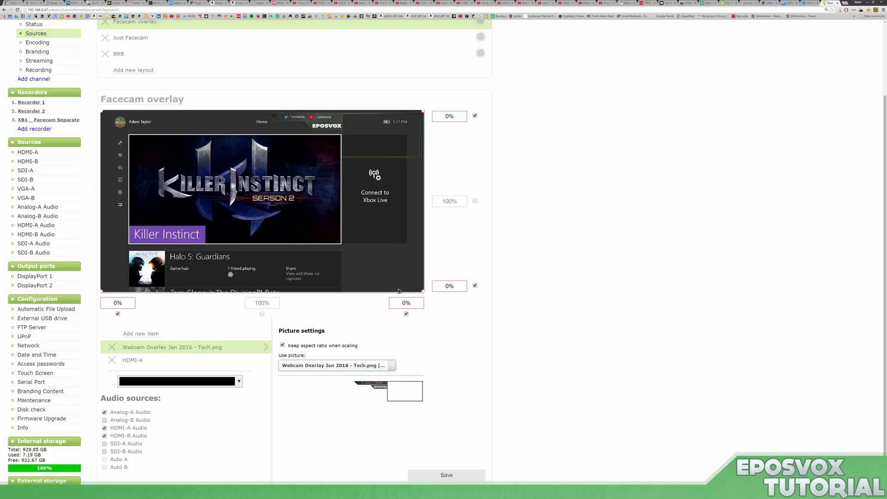
Add an HDMI-B facecam video source, placed beneath the overlay picture.
left_click(141, 333)
left_click(134, 346)
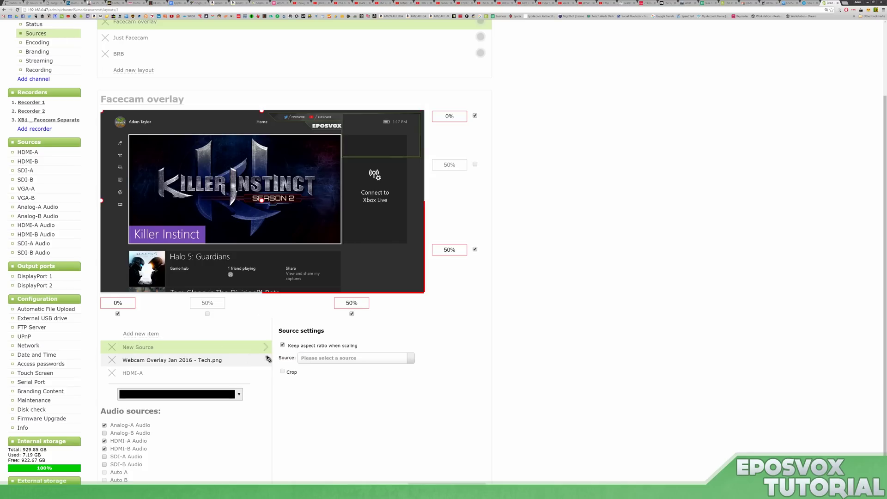
left_click(324, 359)
left_click(323, 387)
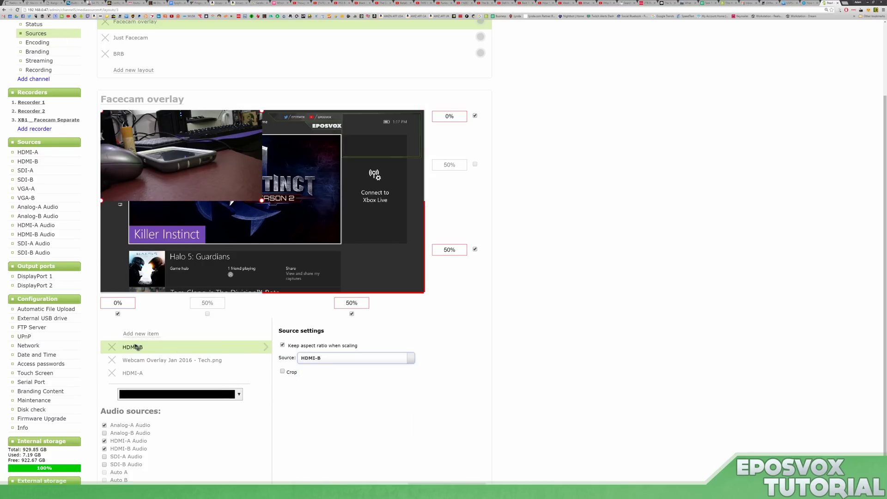
left_click_drag(134, 347, 139, 362)
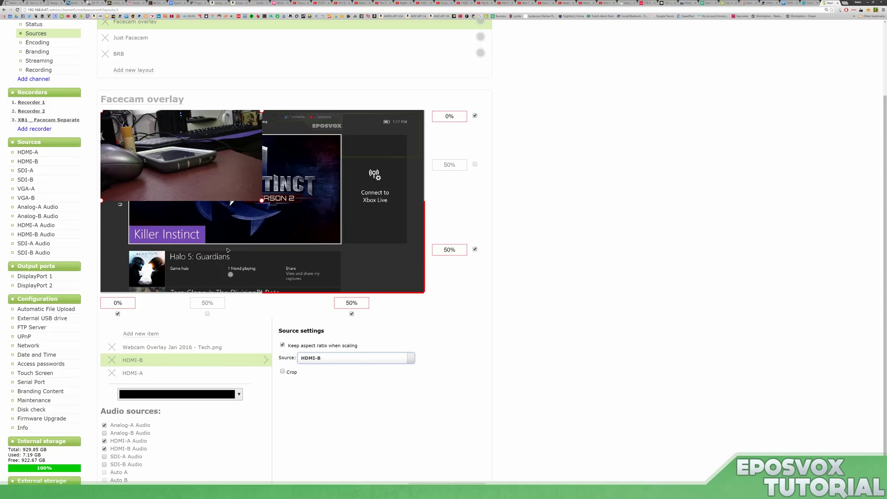
Shrink the HDMI-B facecam and move it to the top-right of the layout.
left_click(154, 349)
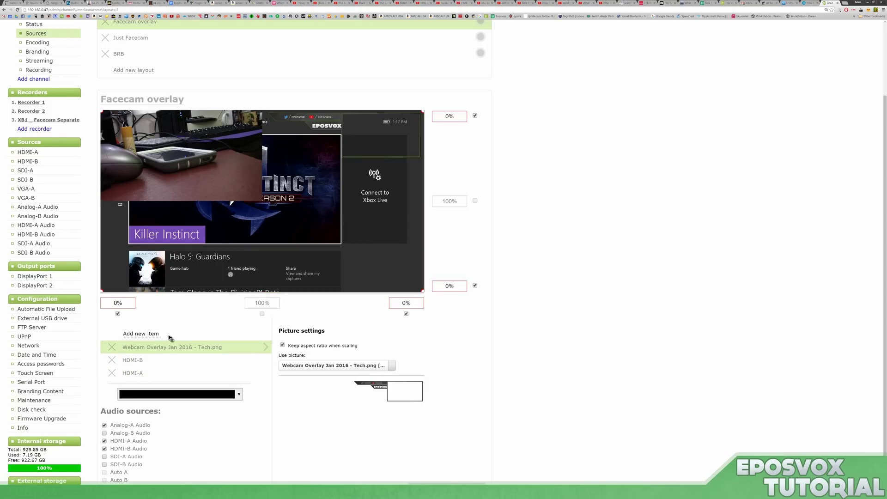
left_click(154, 348)
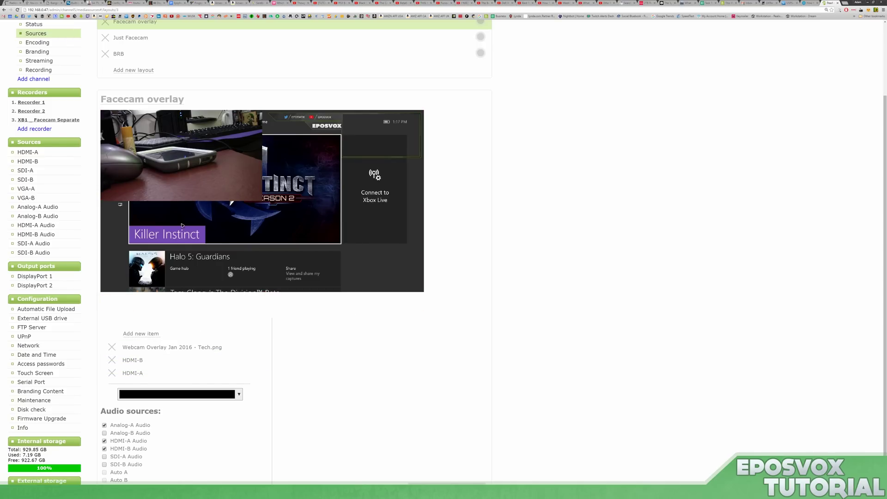
left_click(139, 361)
left_click(194, 197)
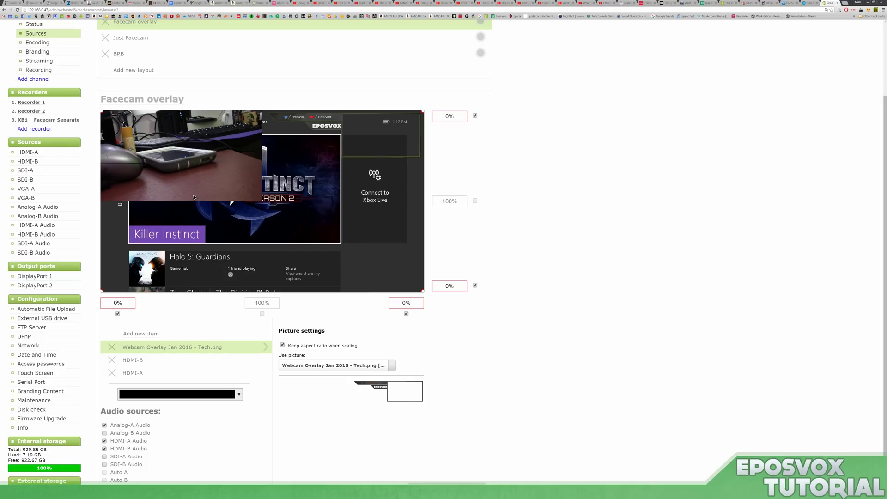
left_click(143, 361)
left_click_drag(263, 200, 198, 167)
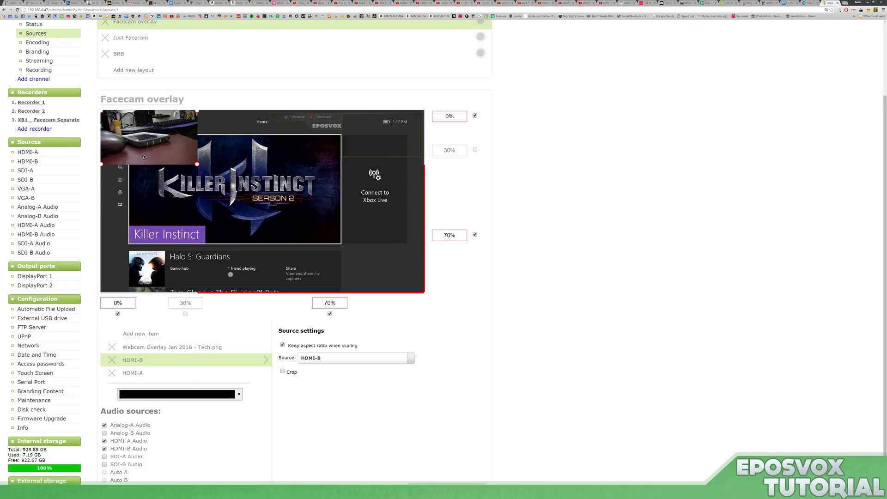
left_click_drag(144, 156, 338, 159)
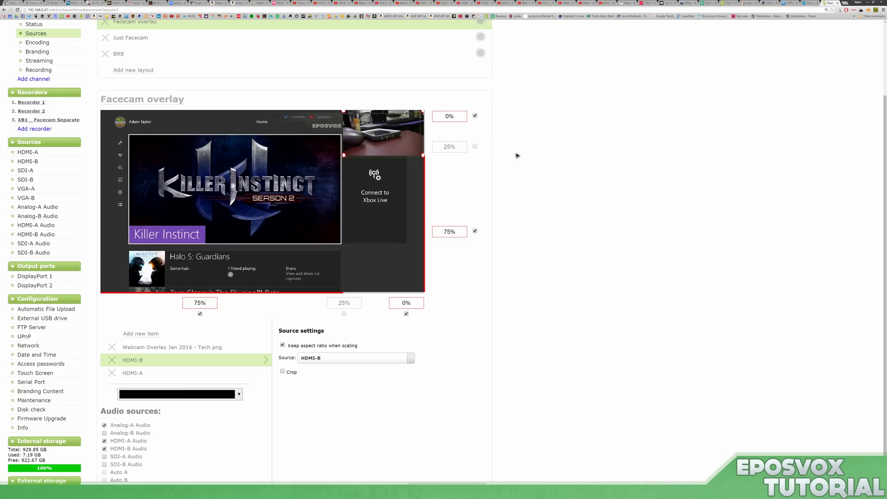
Re-anchor the facecam's top edge and nudge it slightly lower.
key("ctrl+plus")
key("ctrl+plus")
key("ctrl+plus")
key("ctrl+plus")
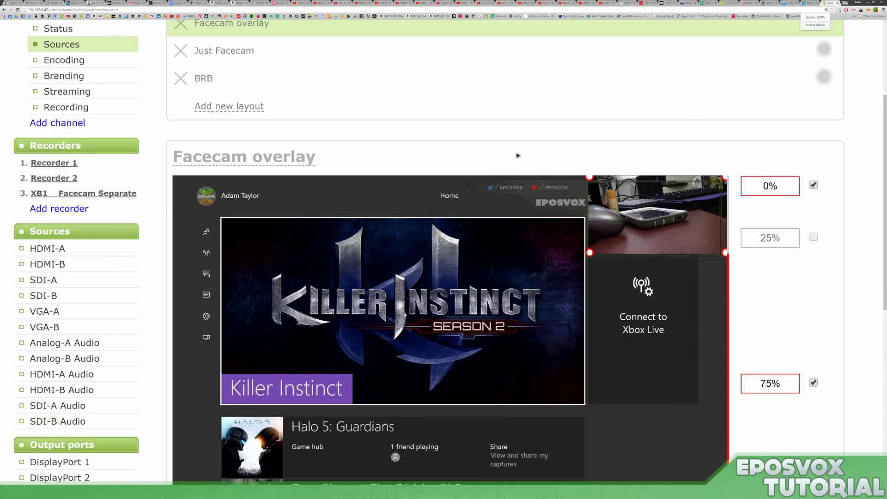
left_click(814, 185)
scroll(786, 287, "down", 1)
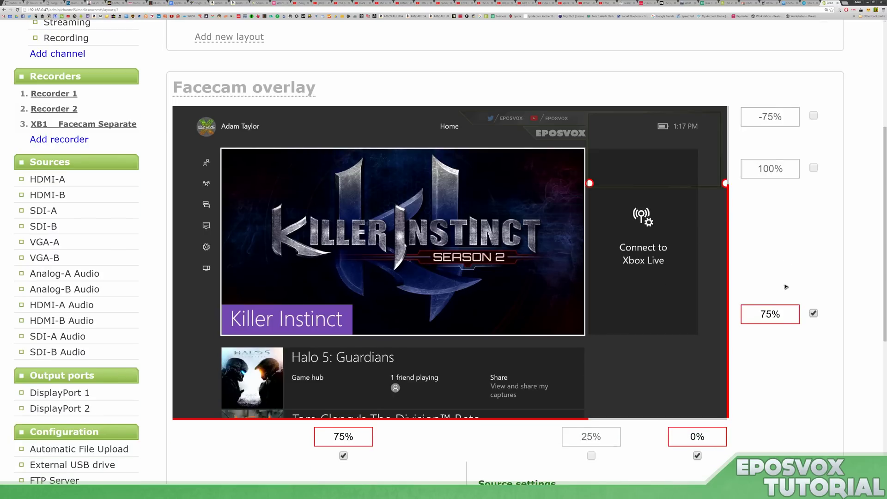
scroll(787, 283, "up", 1)
left_click(813, 139)
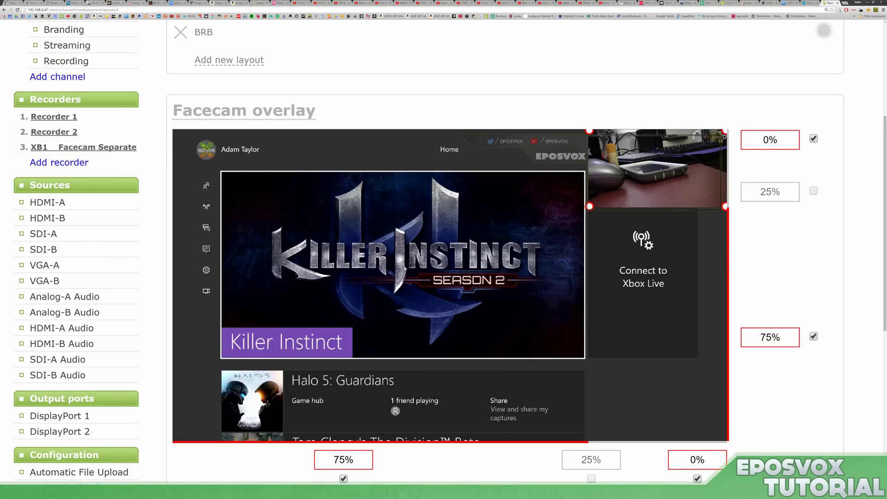
left_click_drag(724, 137, 718, 142)
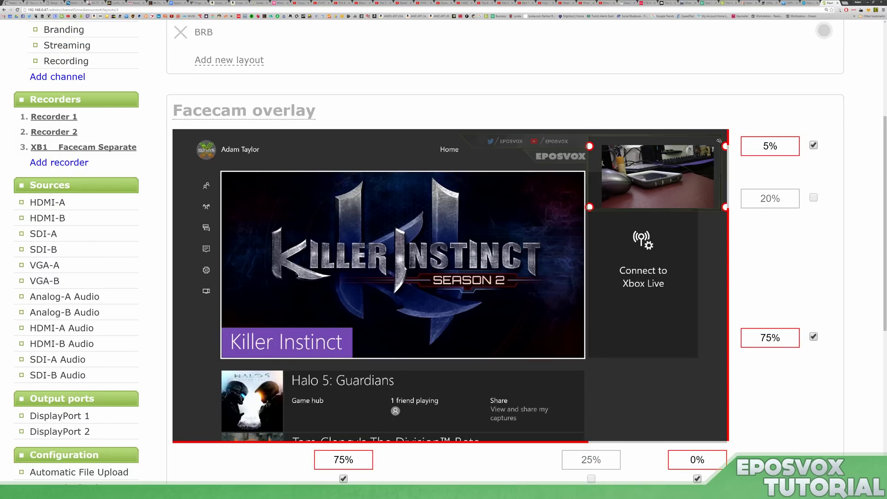
Set the facecam's top offset to 4px.
double_click(766, 146)
type("10")
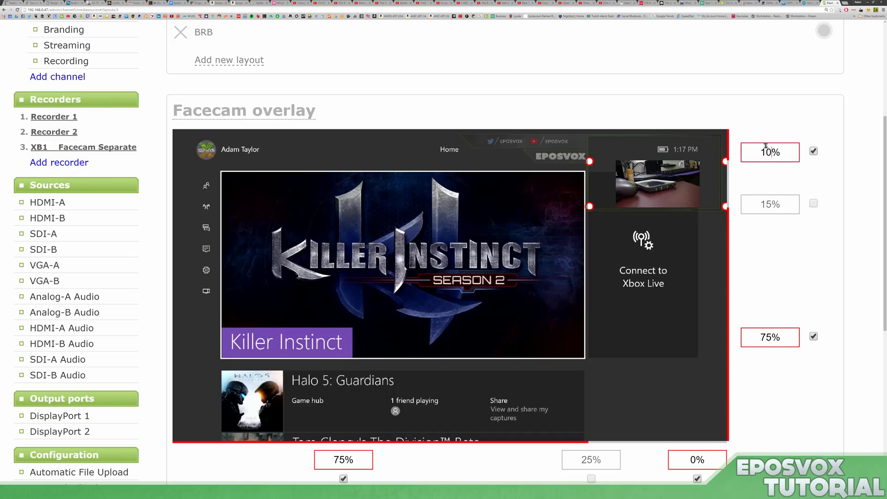
key("BackSpace")
key("BackSpace")
type("3")
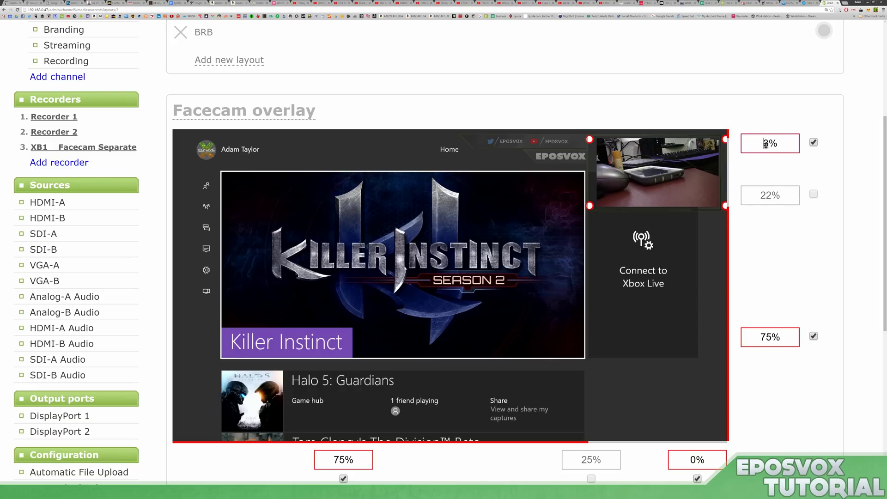
key("BackSpace")
key("BackSpace")
type("4px")
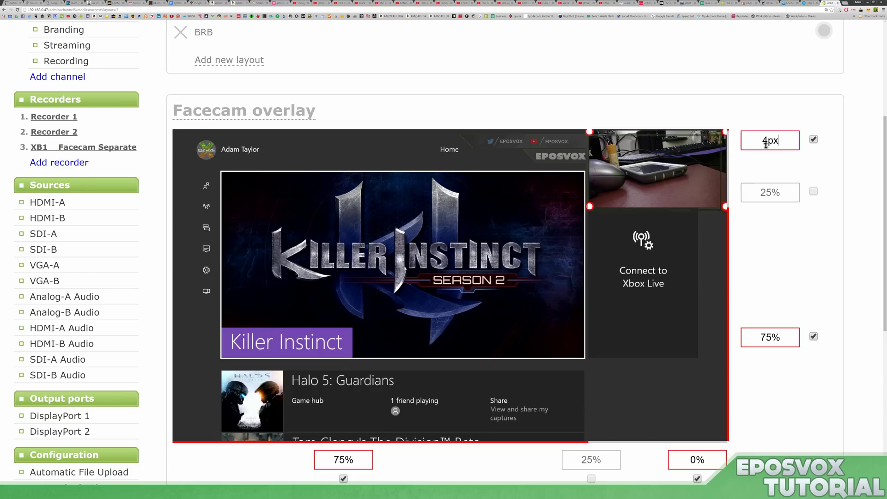
left_click(647, 197)
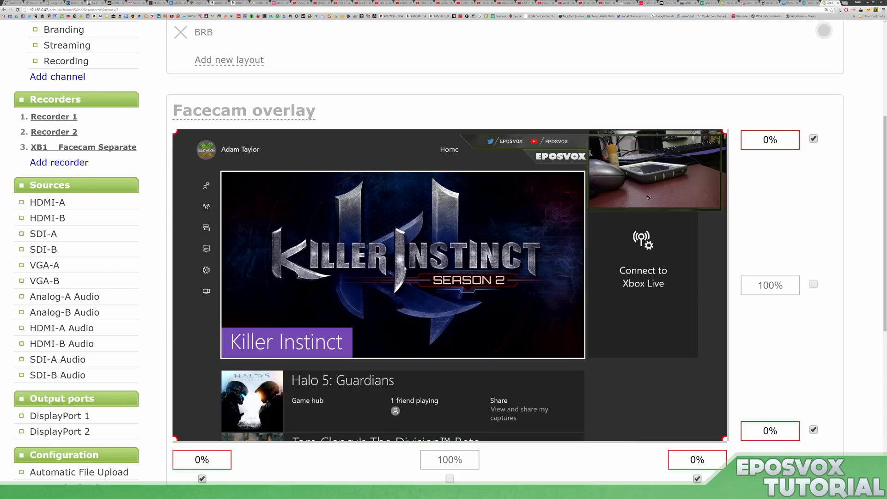
scroll(647, 198, "down", 1)
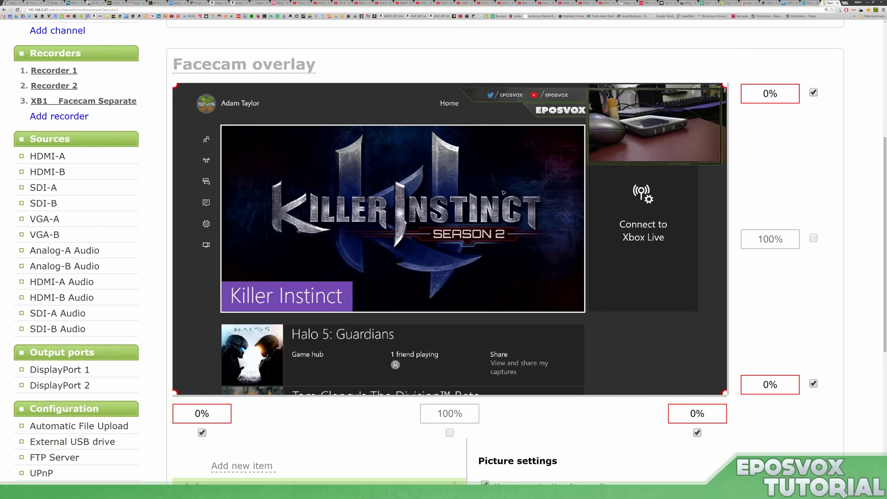
scroll(491, 268, "down", 3)
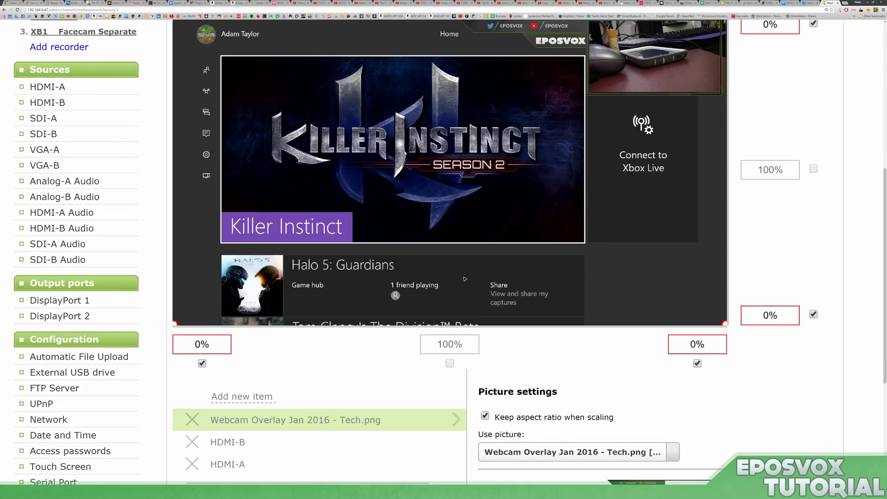
Add a New Picture item with no image selected, after browsing the Like Button Overlay folder.
left_click(263, 331)
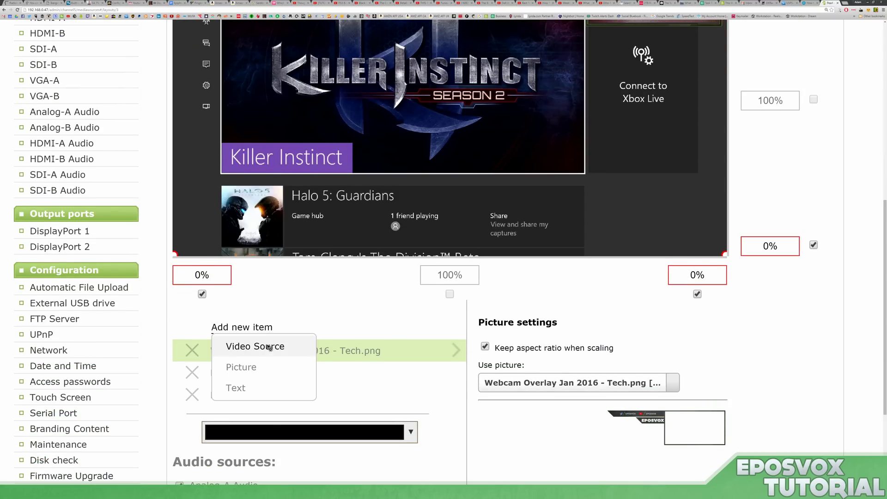
left_click(261, 364)
left_click(553, 383)
scroll(553, 384, "down", 1)
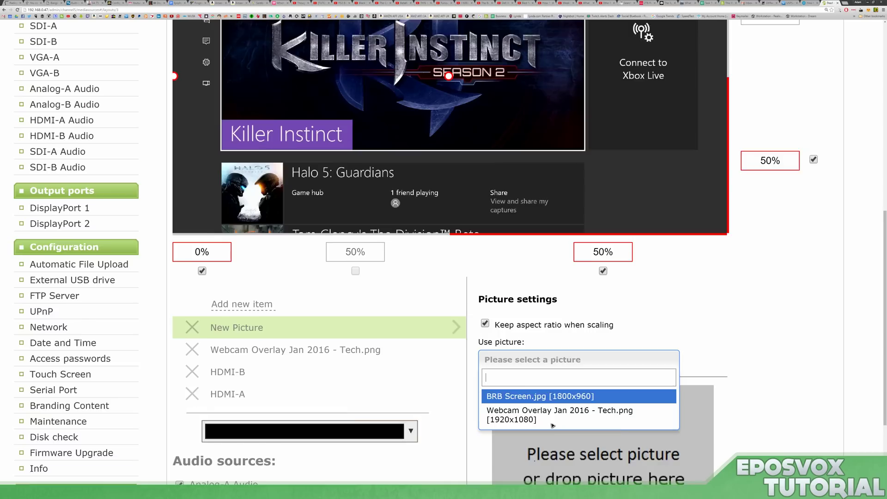
scroll(545, 370, "up", 1)
scroll(536, 360, "down", 3)
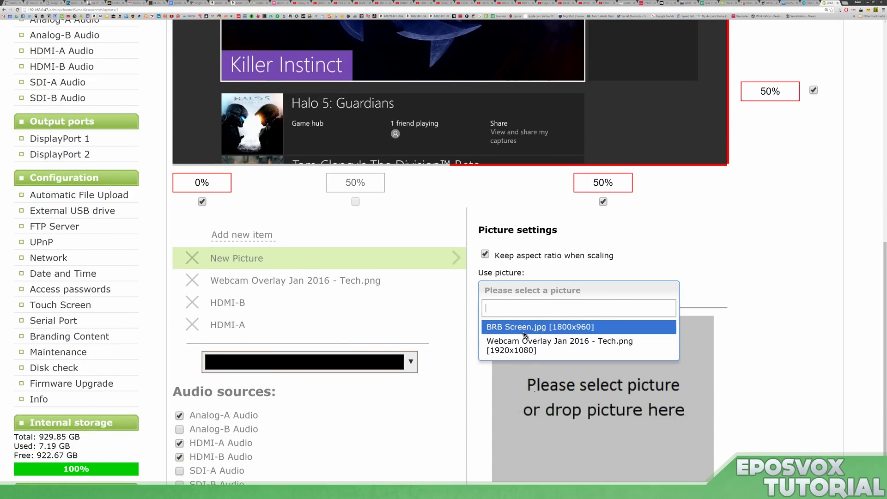
left_click(704, 264)
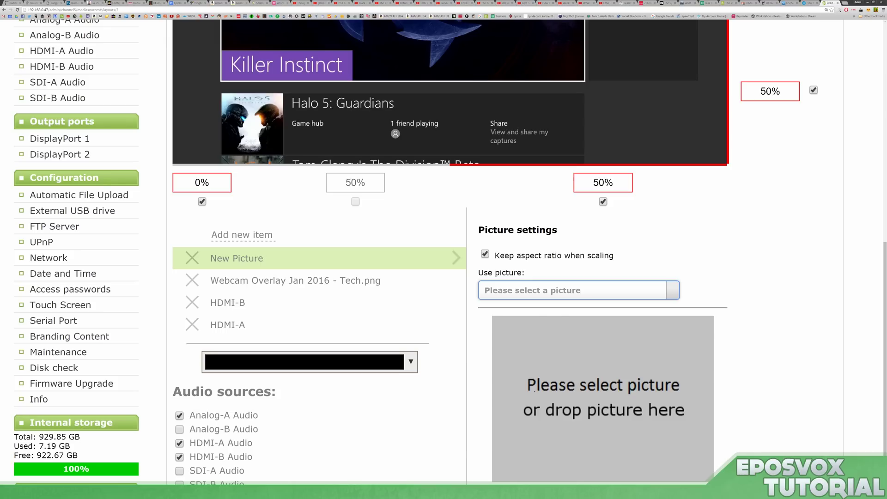
key("alt+Tab")
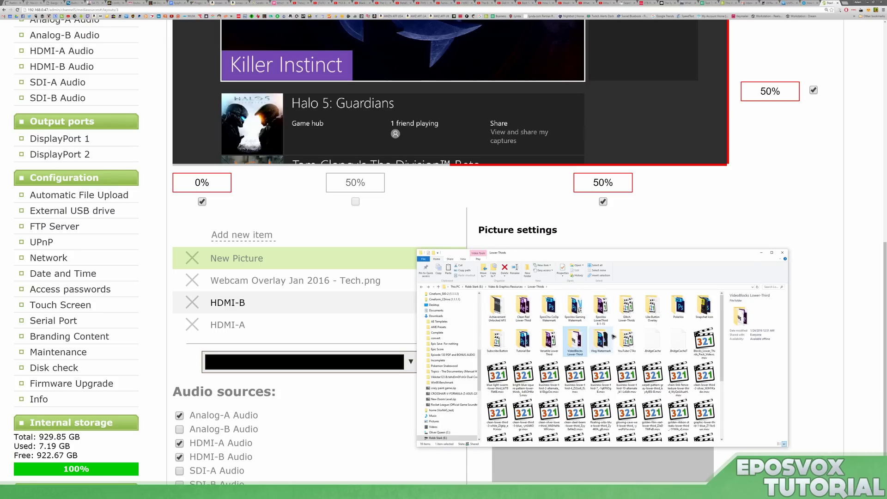
double_click(652, 307)
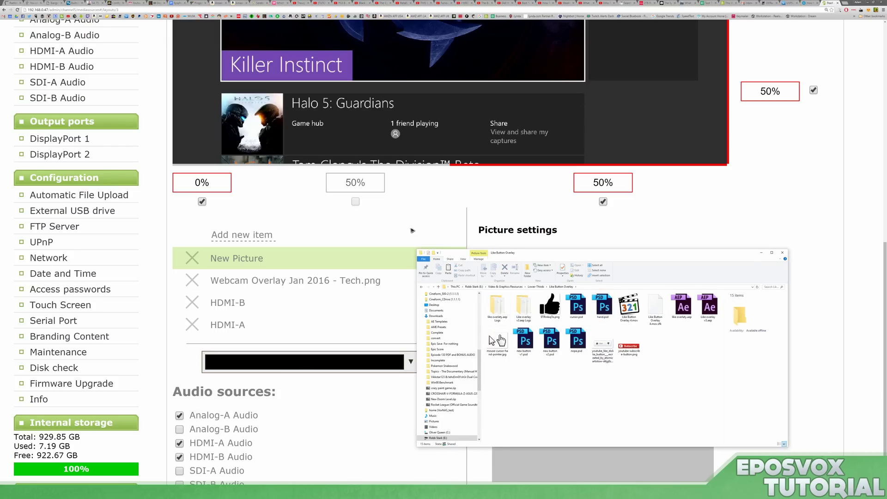
left_click(176, 238)
scroll(640, 383, "down", 1)
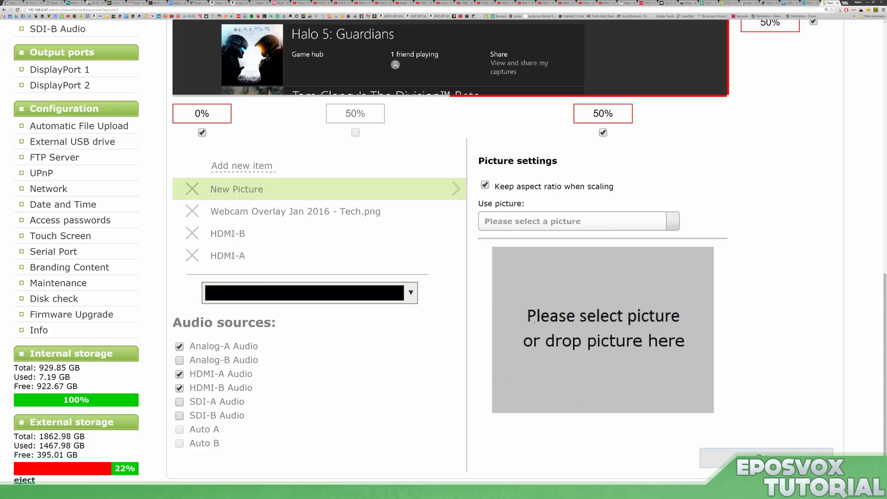
scroll(238, 234, "up", 1)
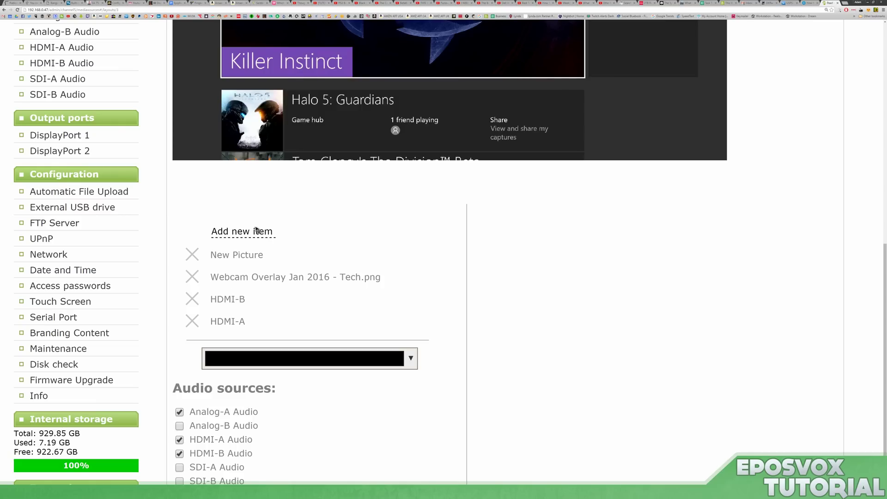
Add a text item, keeping its content as 'Channel %D %T'.
left_click(247, 234)
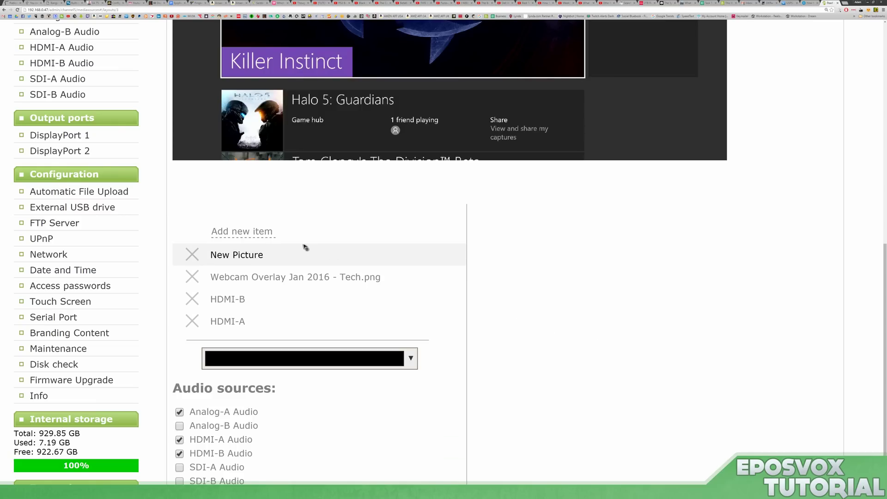
left_click(257, 232)
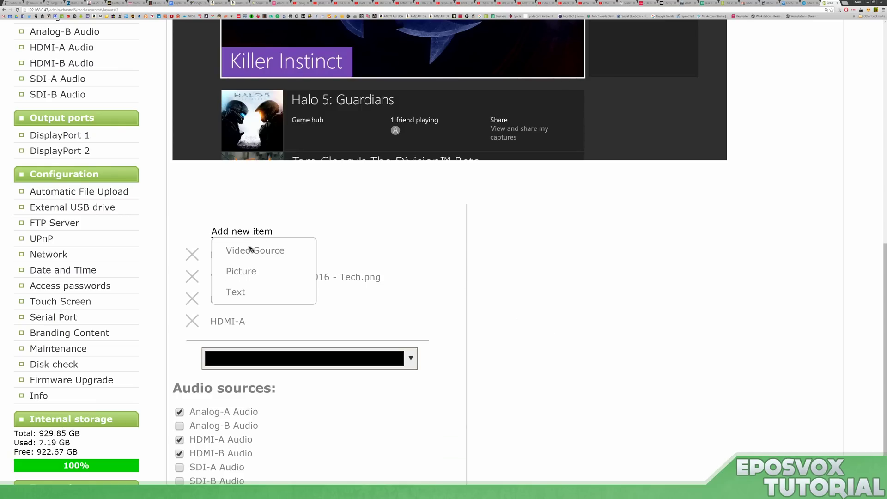
left_click(282, 292)
left_click(567, 259)
scroll(581, 267, "up", 2)
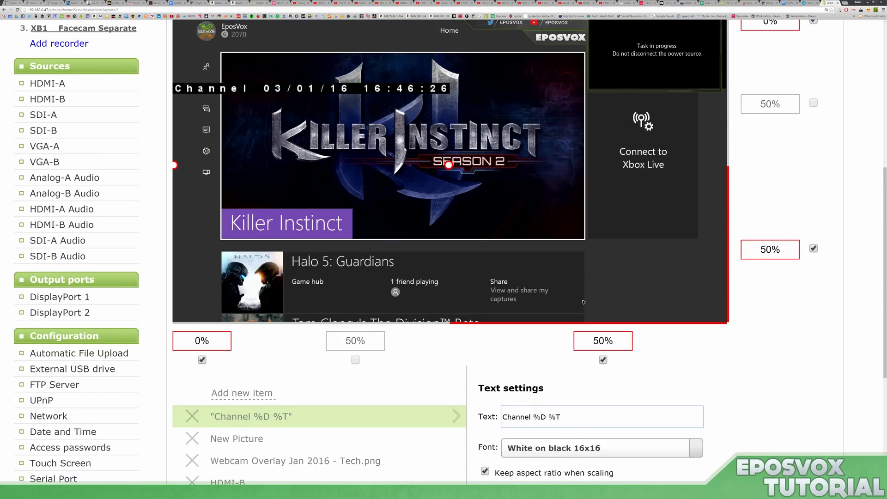
scroll(584, 303, "up", 1)
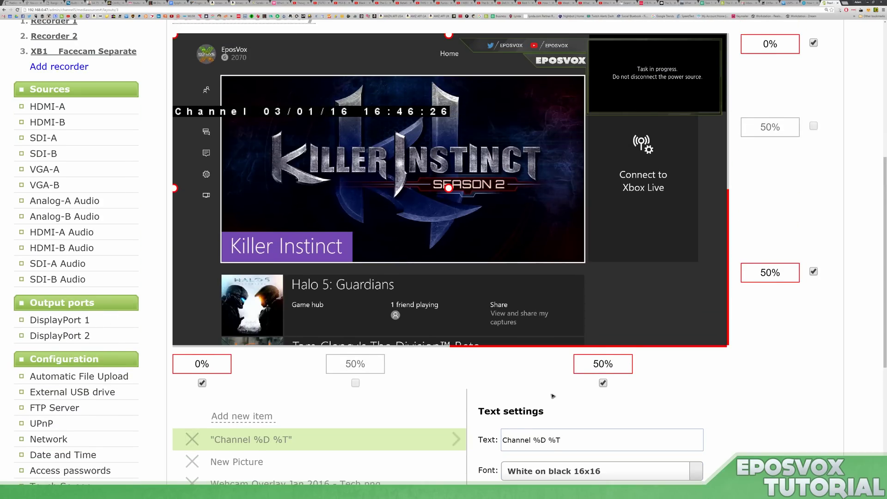
scroll(553, 398, "down", 1)
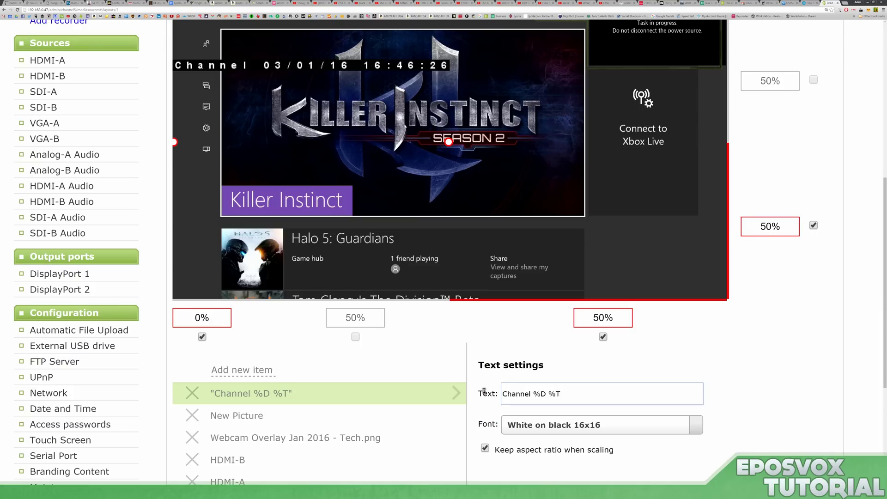
left_click_drag(532, 393, 549, 394)
left_click(564, 395)
Drag the date/time text down to the bottom-left edge of the layout.
left_click_drag(389, 65, 379, 282)
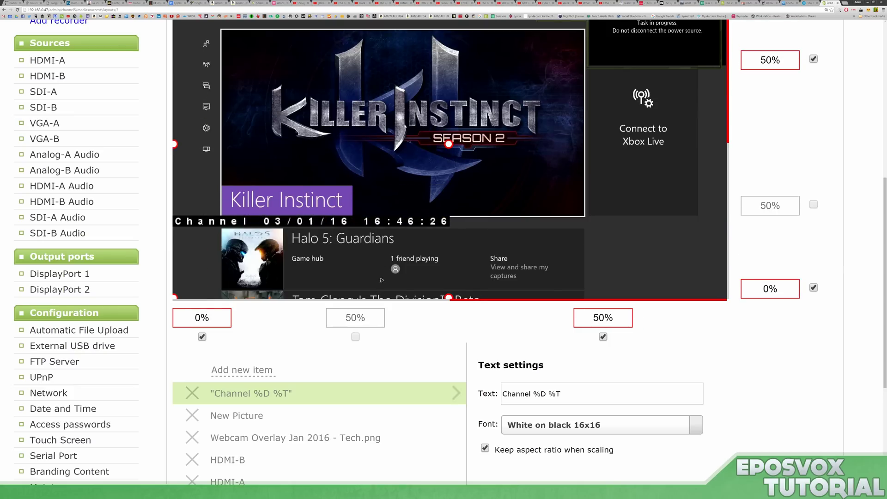
left_click_drag(447, 154, 438, 300)
scroll(486, 370, "up", 2)
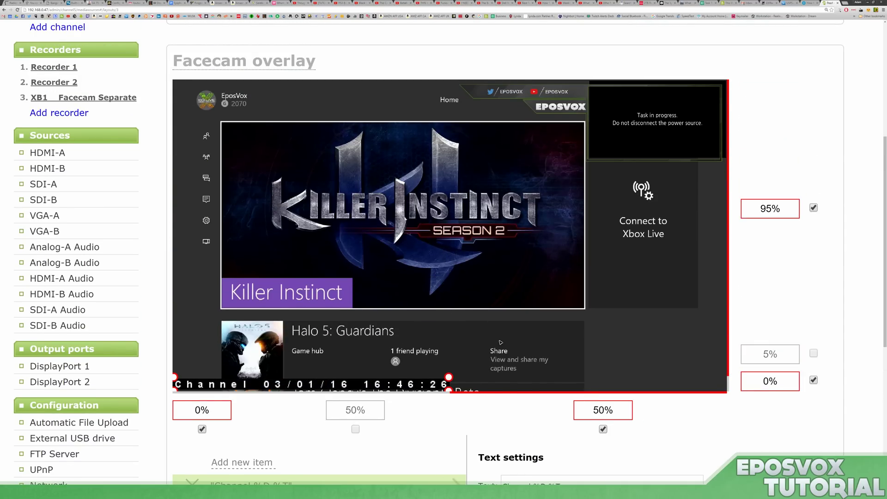
scroll(501, 342, "down", 7)
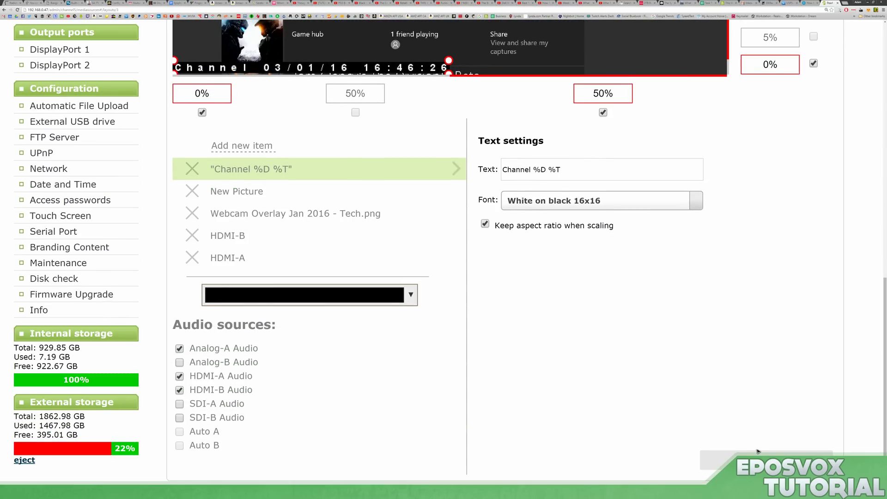
scroll(43, 188, "up", 10)
left_click(80, 218)
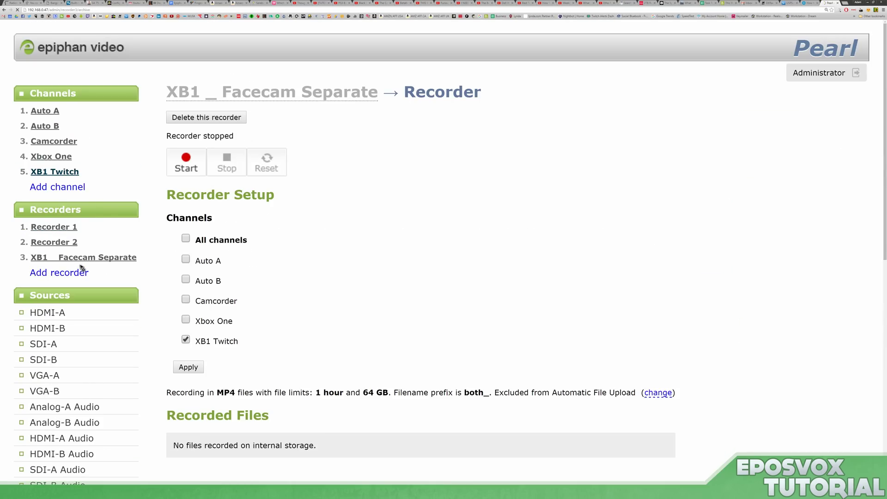
Create a new recorder named 'Twitch'.
left_click(81, 268)
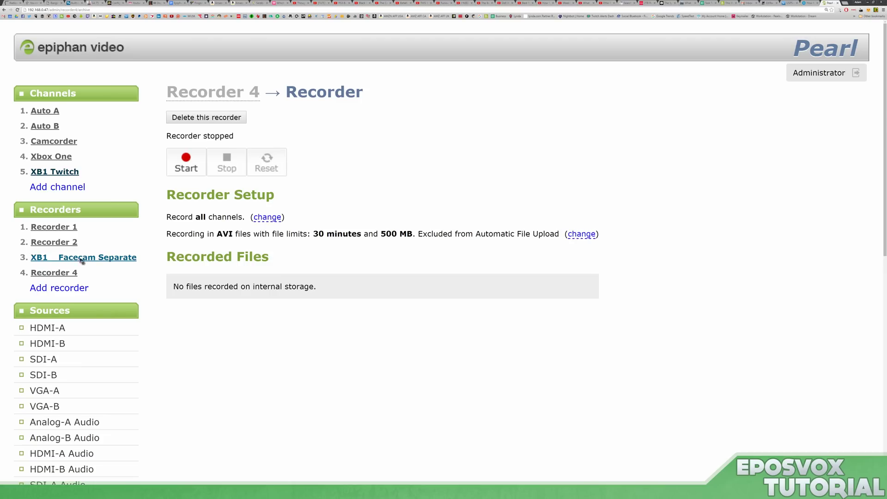
left_click(253, 88)
key("ctrl+a")
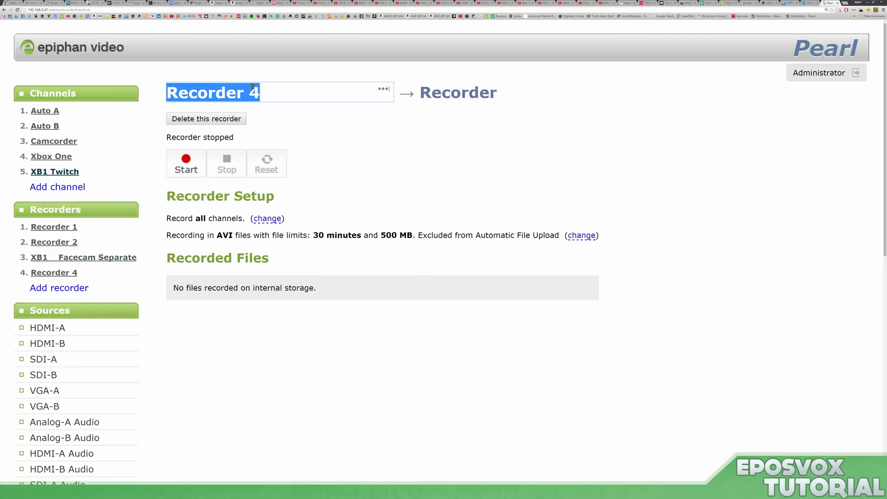
type("Twitch")
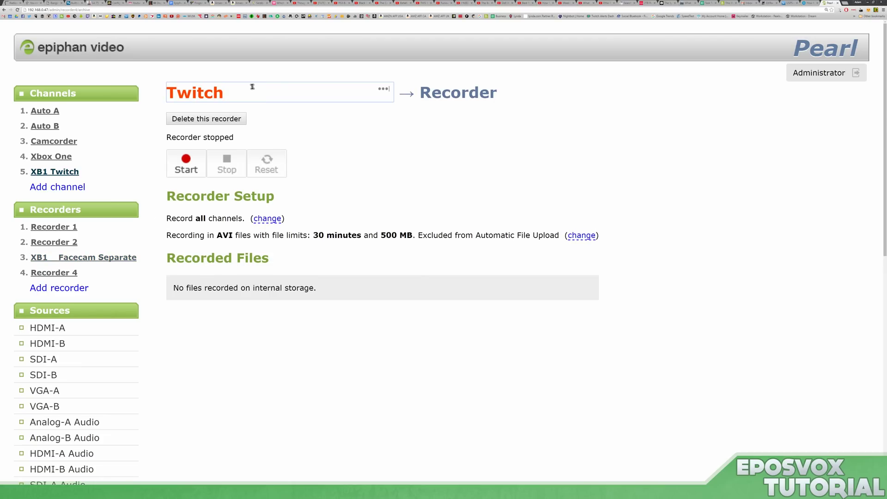
key("Return")
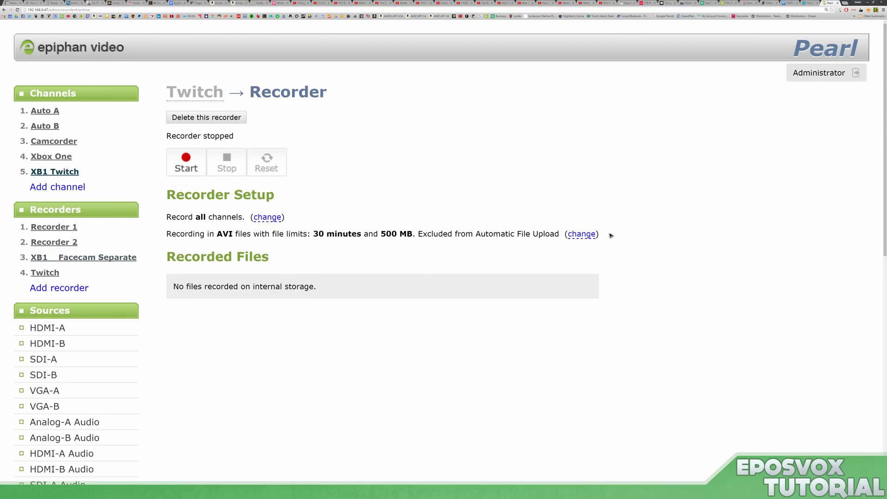
Set the recorder to MP4 files with prefix 'twitch_', 64 GB size and 1 hour time limits.
left_click(583, 234)
left_click(275, 279)
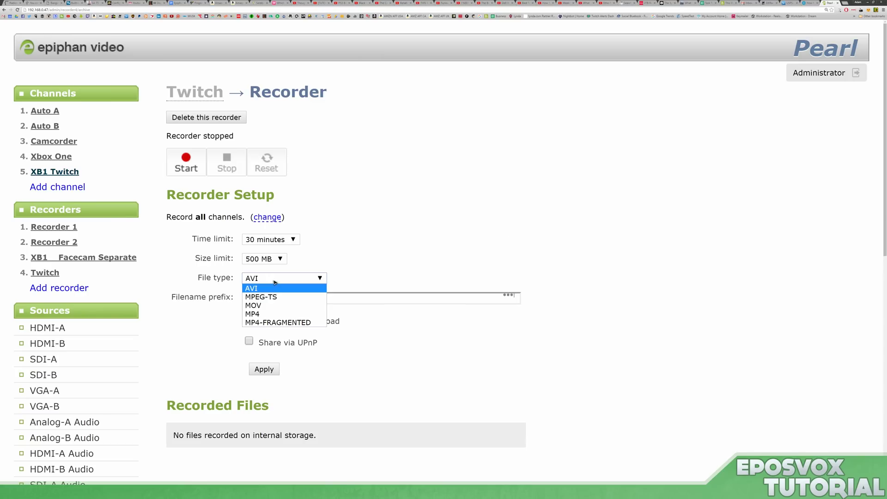
left_click(254, 313)
left_click(290, 298)
type("twitch_")
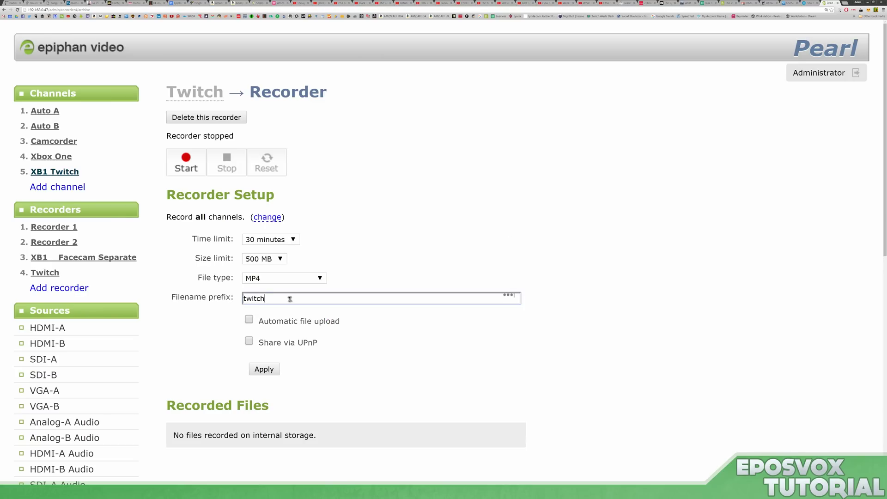
left_click(265, 261)
left_click(257, 363)
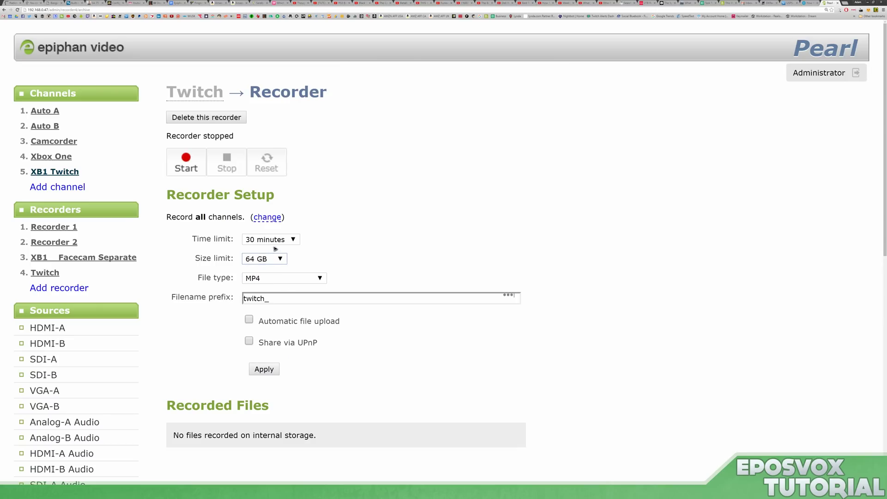
left_click(272, 240)
left_click(259, 292)
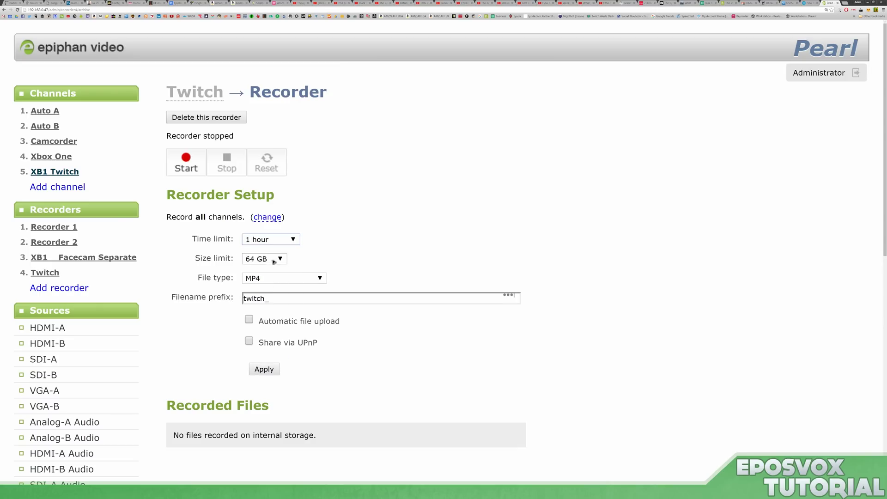
left_click(272, 374)
Limit the recorder's channels to XB1 Twitch only.
left_click(272, 218)
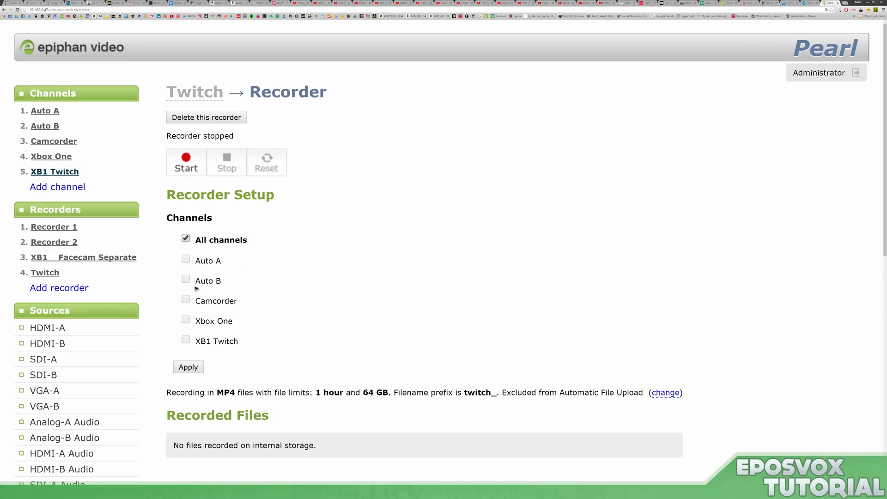
left_click(186, 238)
left_click(186, 340)
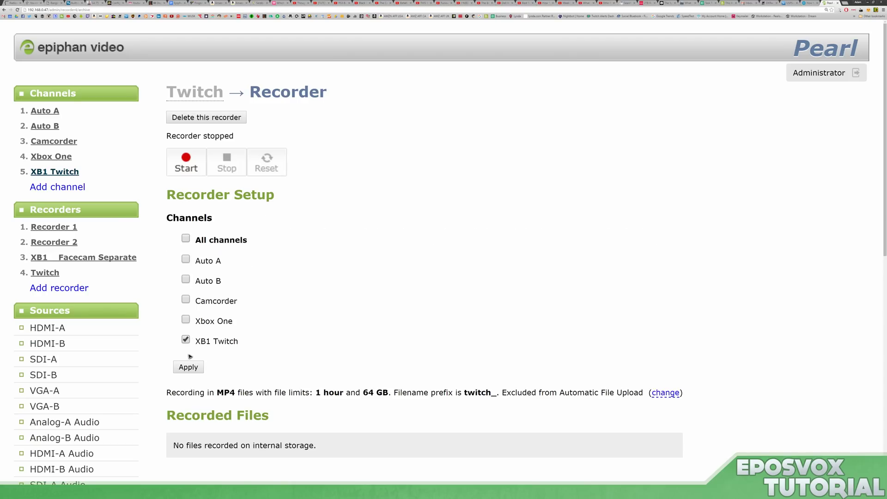
left_click(189, 368)
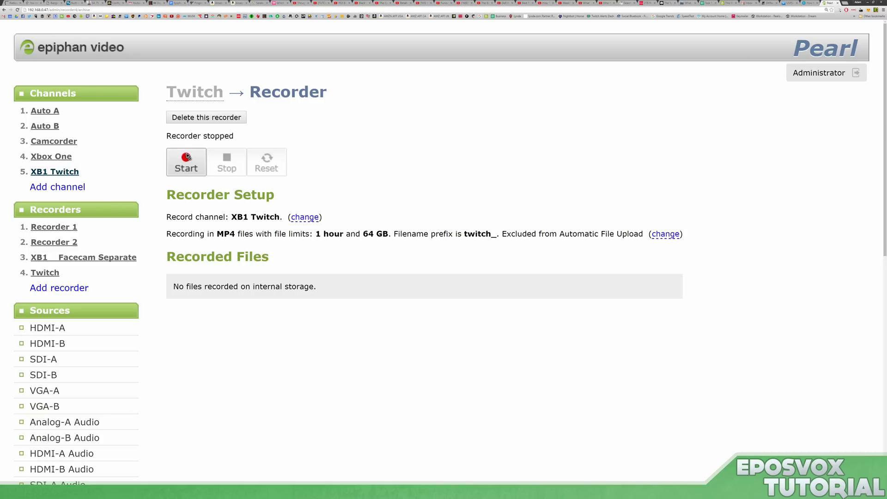
Start recording on the Twitch recorder.
left_click(187, 157)
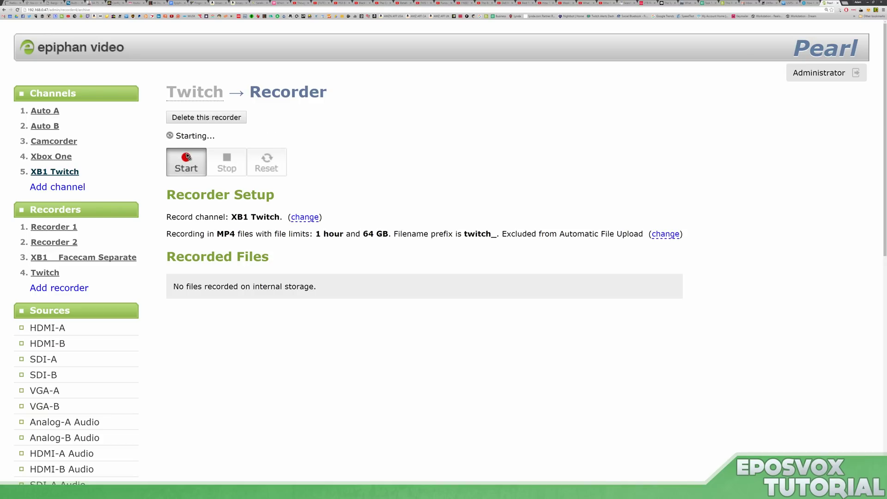